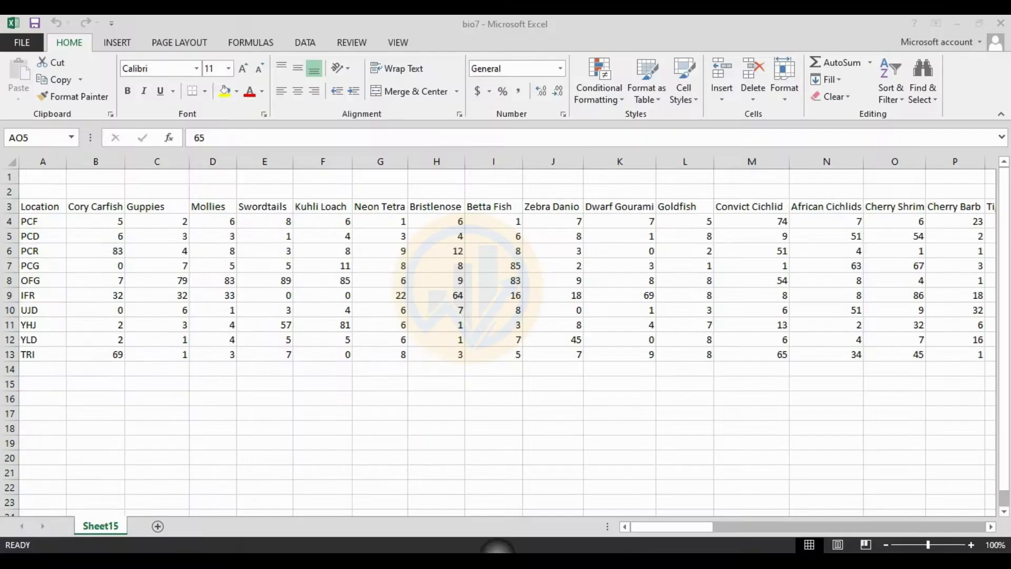
- Select the Excel header row A3:AY3, from Location through Otocinclus
{"action": "left_click_drag", "start_coordinate": [69, 209], "coordinate": [277, 220]}
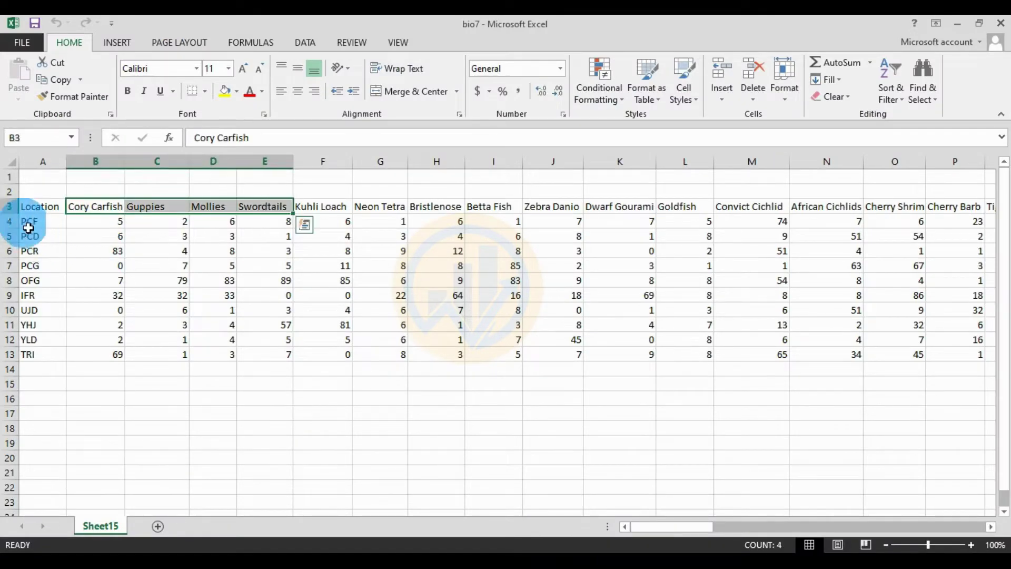
{"action": "left_click_drag", "start_coordinate": [23, 206], "coordinate": [30, 353]}
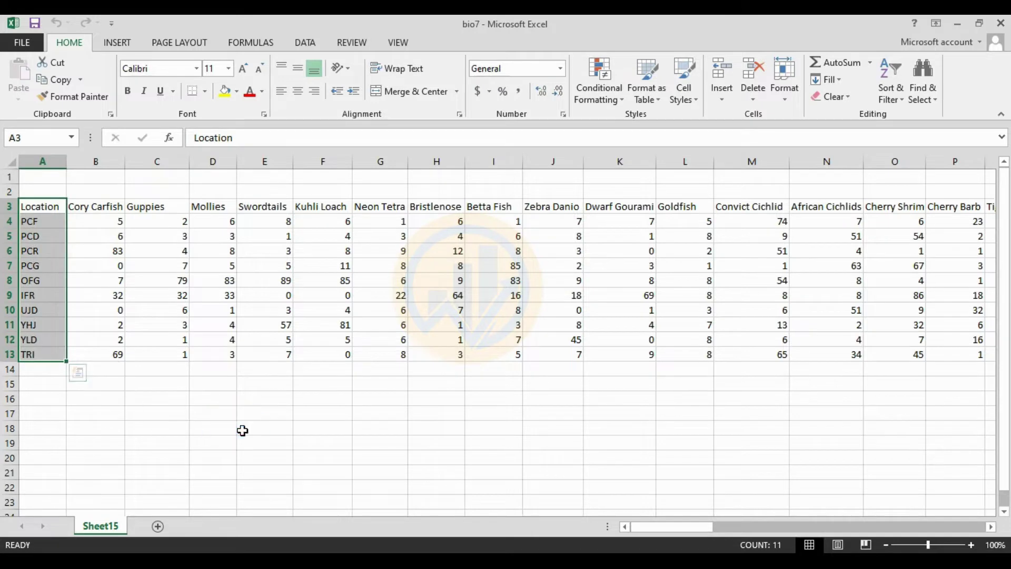
{"action": "left_click", "coordinate": [241, 429]}
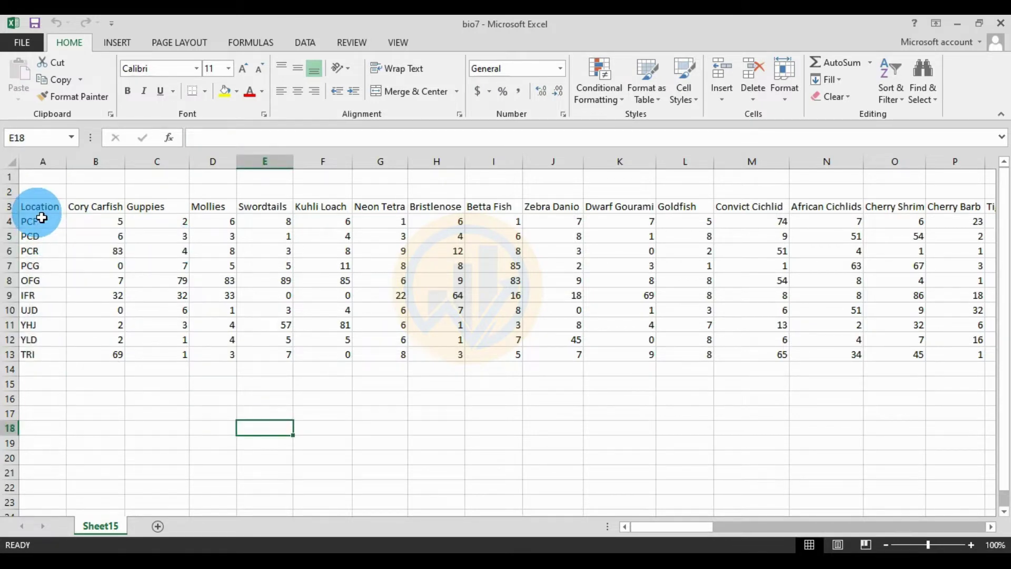
{"action": "left_click_drag", "start_coordinate": [22, 206], "coordinate": [890, 212]}
- Copy the header row and paste it into the Long Name row of Book1, starting at column A
{"action": "right_click", "coordinate": [890, 213]}
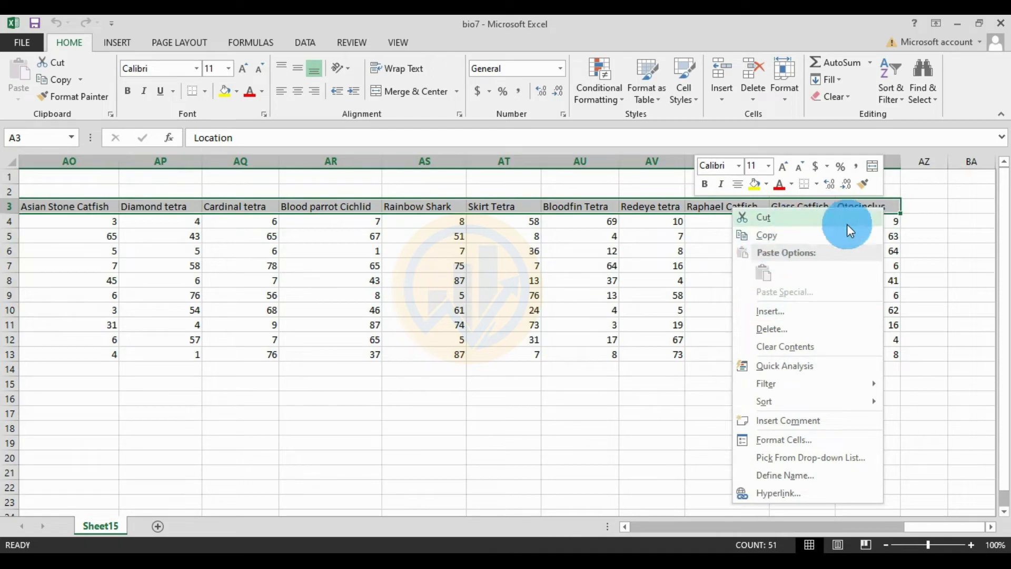
{"action": "left_click", "coordinate": [796, 235]}
{"action": "scroll", "coordinate": [497, 474], "scroll_direction": "left", "scroll_amount": 10}
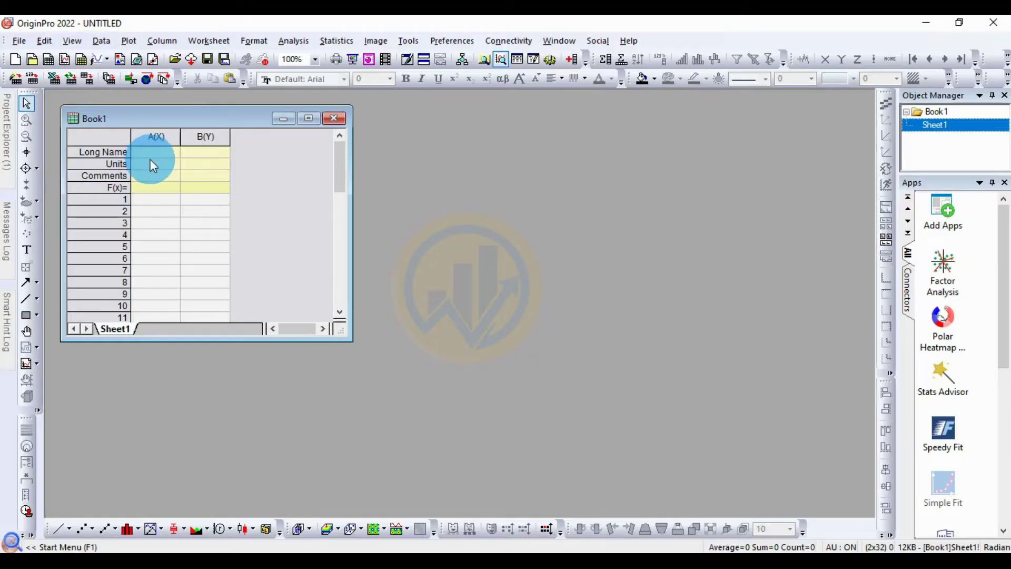
{"action": "left_click", "coordinate": [153, 156]}
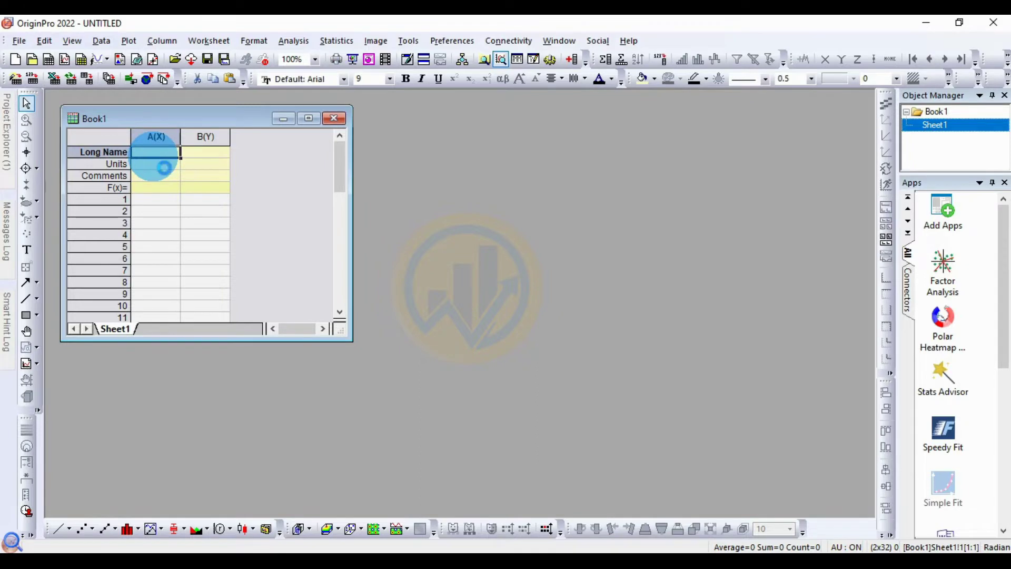
{"action": "key", "text": "ctrl+v"}
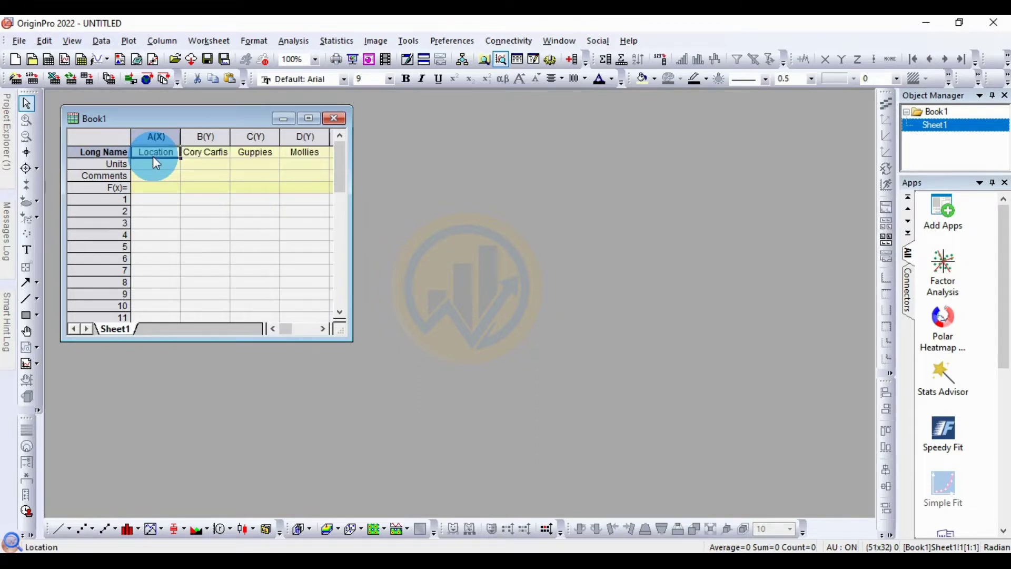
{"action": "left_click_drag", "start_coordinate": [339, 332], "coordinate": [628, 438]}
{"action": "left_click", "coordinate": [552, 552]}
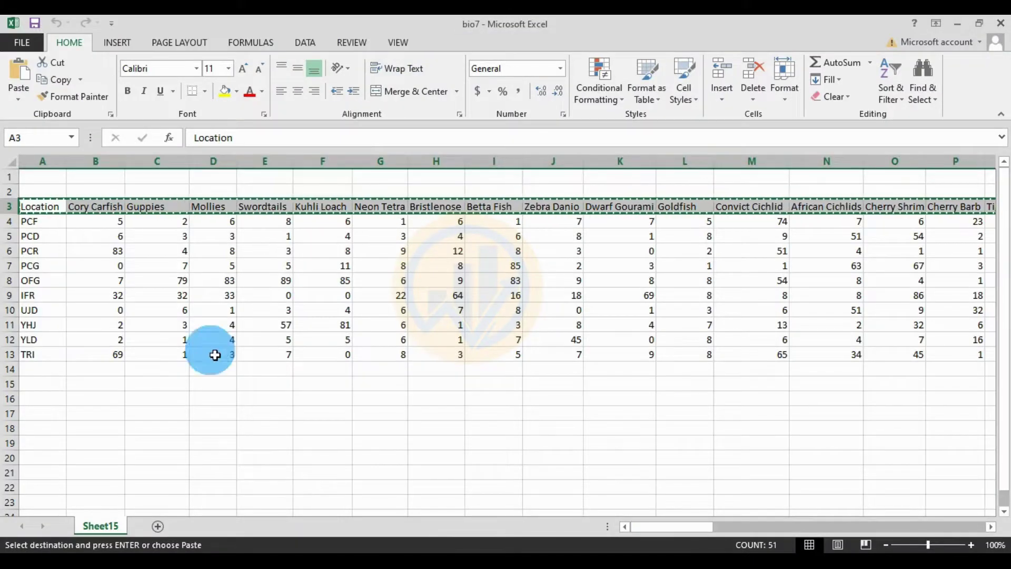
- Copy the location and fish-count range A4:AY13
{"action": "left_click_drag", "start_coordinate": [34, 231], "coordinate": [892, 356]}
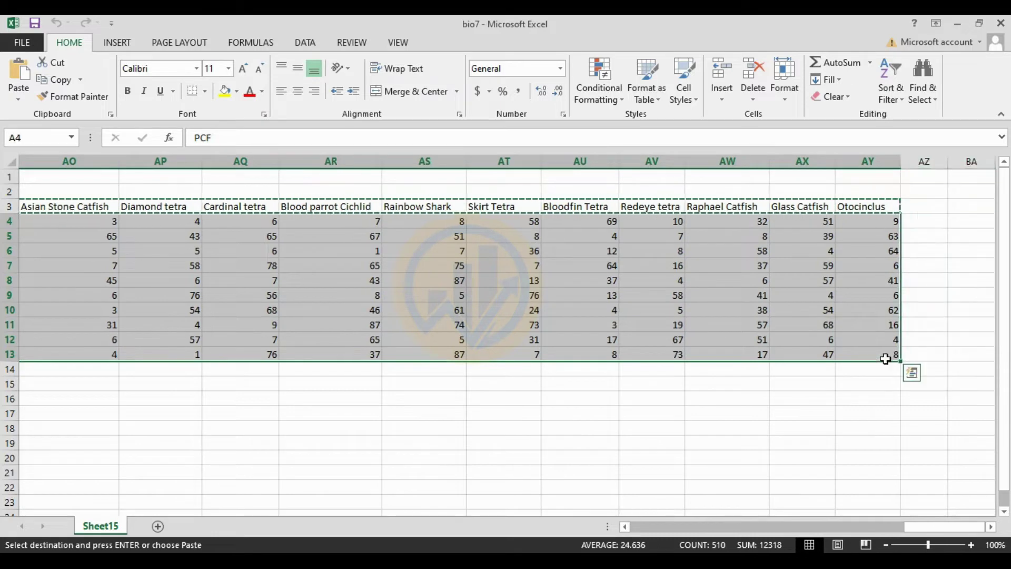
{"action": "key", "text": "ctrl+c"}
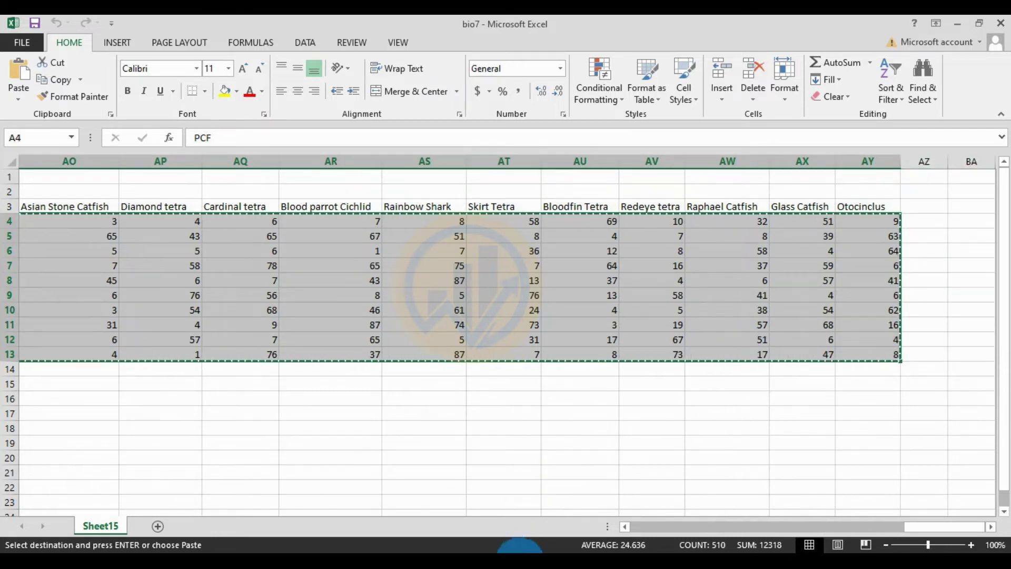
- Paste the ten location rows and counts into Book1 starting at cell A1
{"action": "left_click", "coordinate": [501, 551]}
{"action": "left_click", "coordinate": [146, 198]}
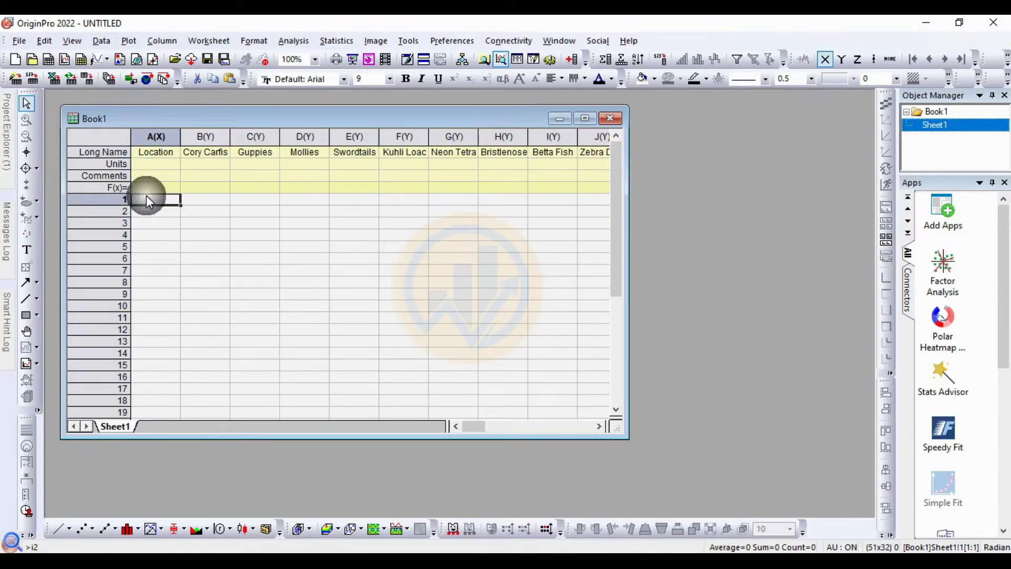
{"action": "key", "text": "ctrl+v"}
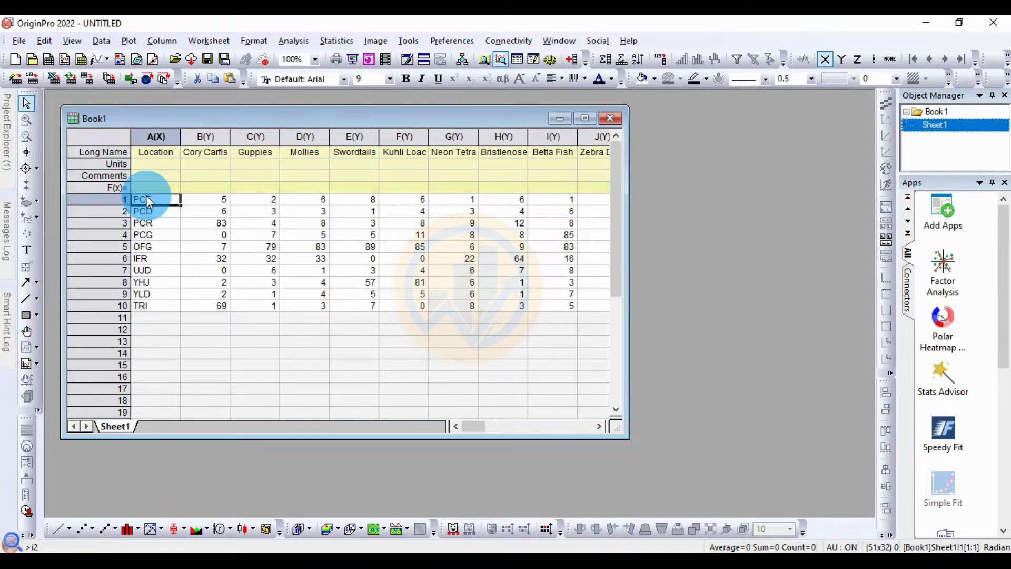
- Select the whole Book1 worksheet and look up the Polar Heatmap app online
{"action": "left_click", "coordinate": [125, 139]}
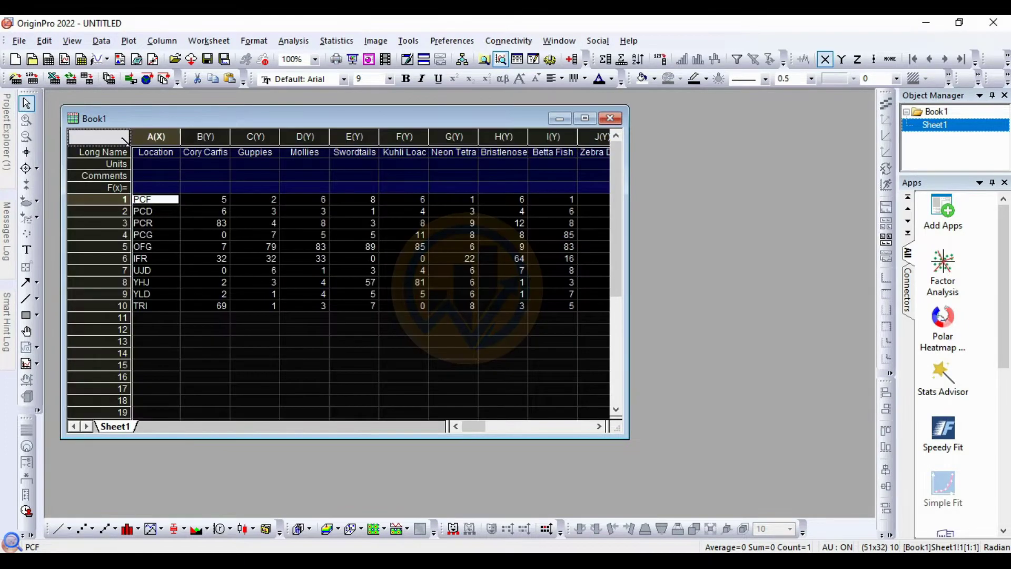
{"action": "left_click_drag", "start_coordinate": [179, 119], "coordinate": [157, 109]}
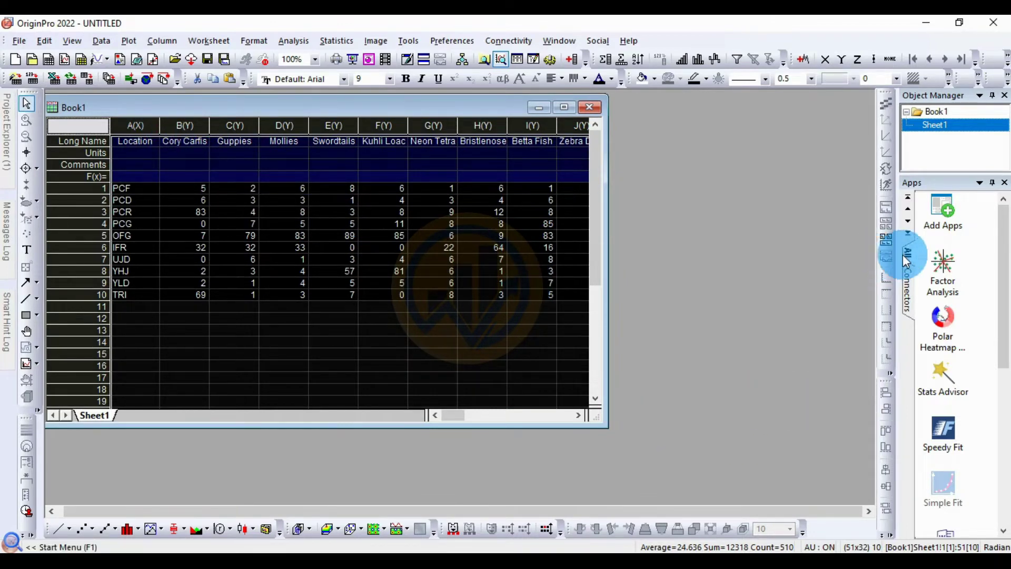
{"action": "left_click", "coordinate": [943, 324]}
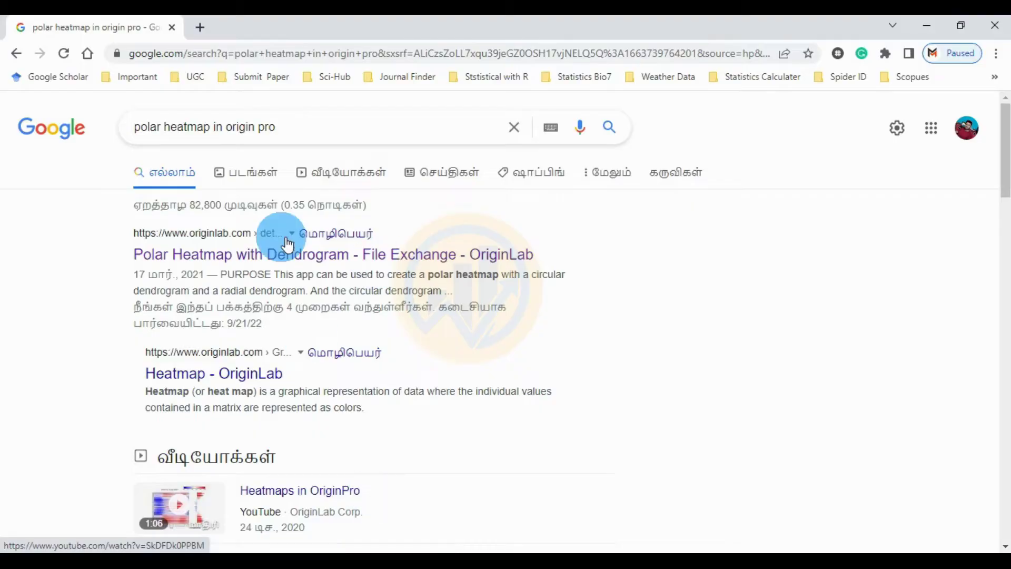
{"action": "left_click", "coordinate": [175, 169]}
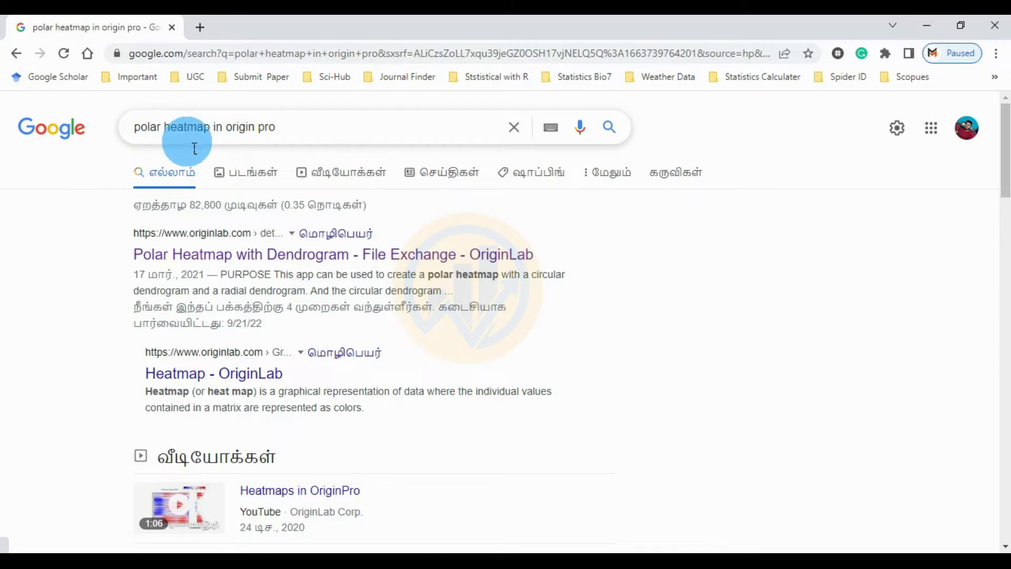
- Save PolarHeatmapDendrogram.opx from OriginLab File Exchange to the Desktop and read its description
{"action": "left_click", "coordinate": [268, 255]}
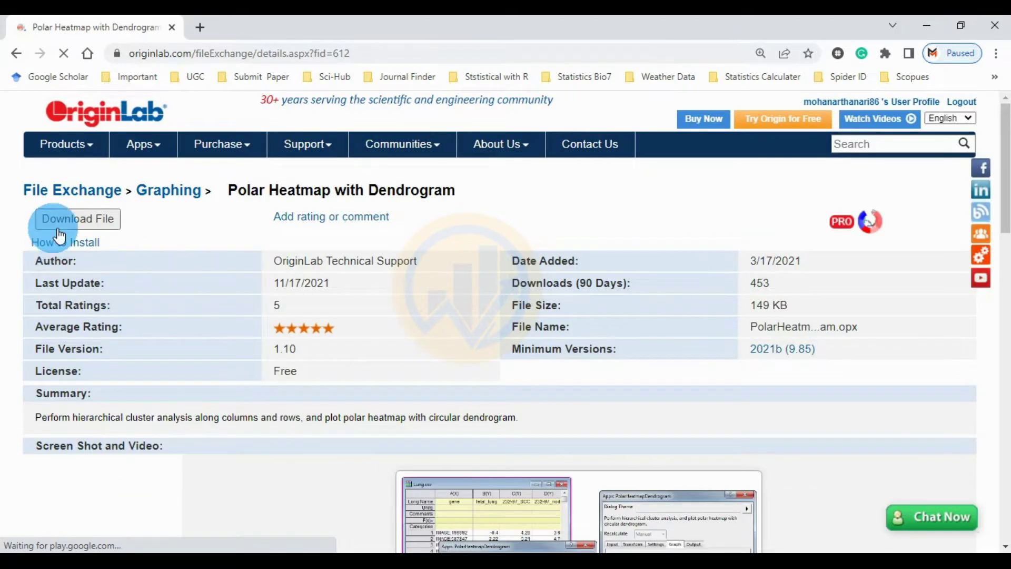
{"action": "left_click", "coordinate": [103, 219]}
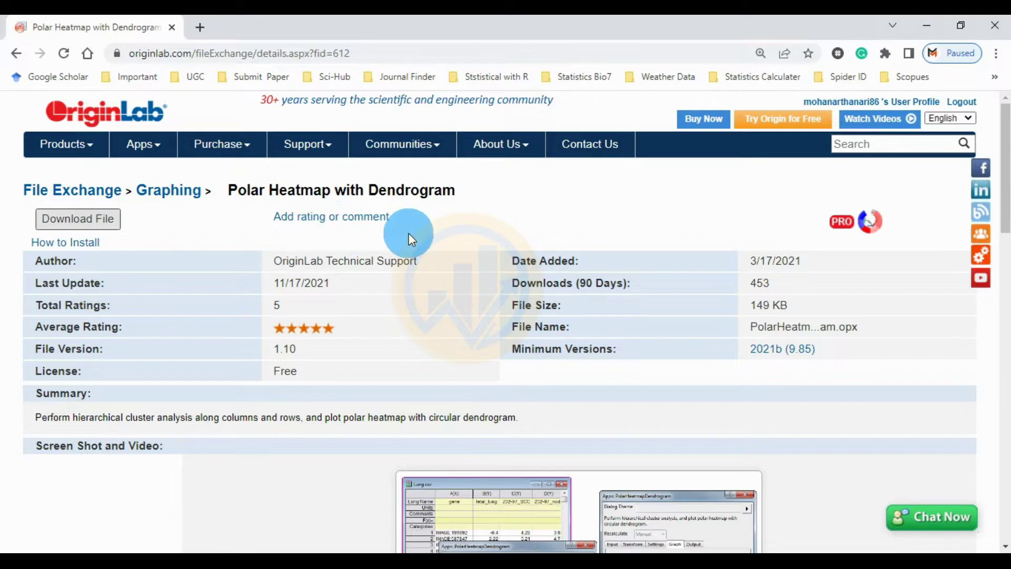
{"action": "left_click", "coordinate": [95, 129]}
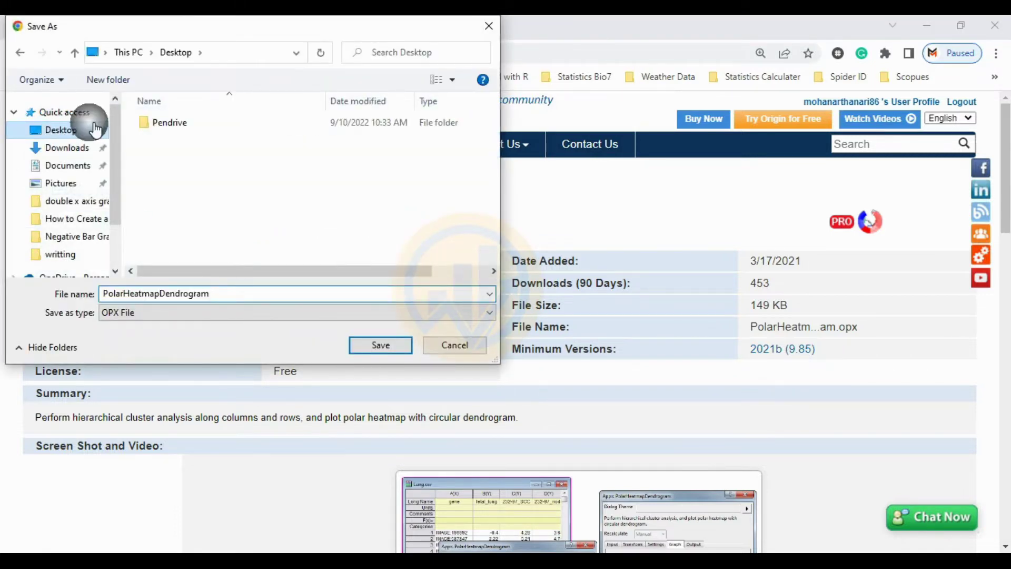
{"action": "left_click", "coordinate": [390, 347]}
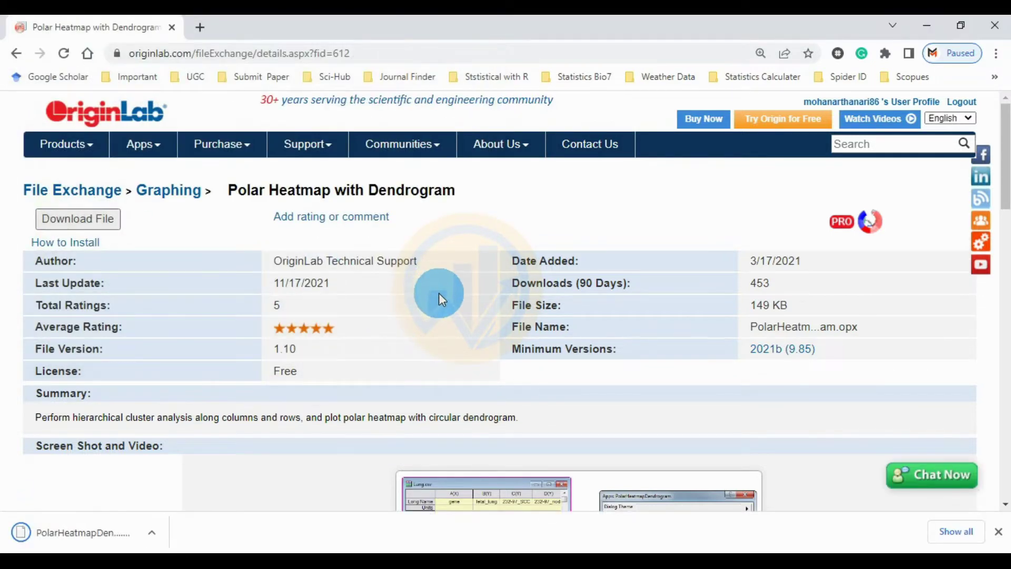
{"action": "scroll", "coordinate": [438, 293], "scroll_direction": "down", "scroll_amount": 15}
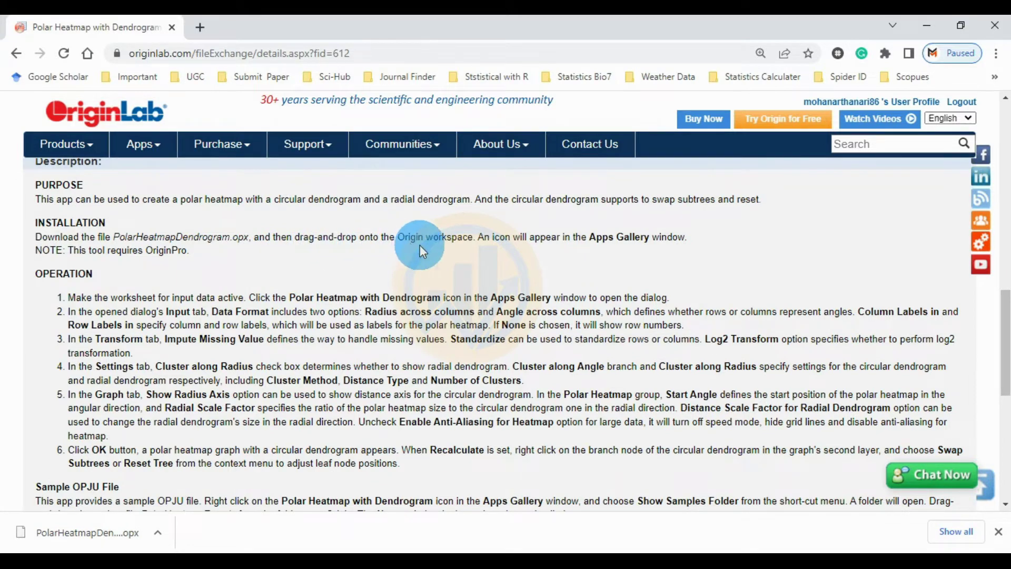
- Drop PolarHeatmapDendrogram.opx from the Desktop onto Origin and confirm reinstalling the app
{"action": "left_click", "coordinate": [928, 21]}
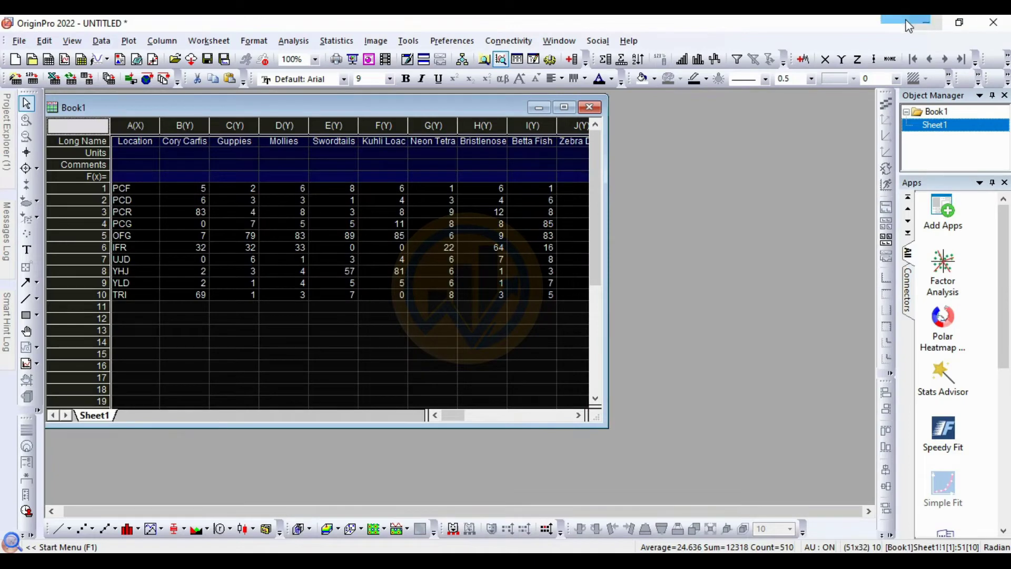
{"action": "double_click", "coordinate": [740, 26]}
{"action": "left_click_drag", "start_coordinate": [451, 29], "coordinate": [490, 16]}
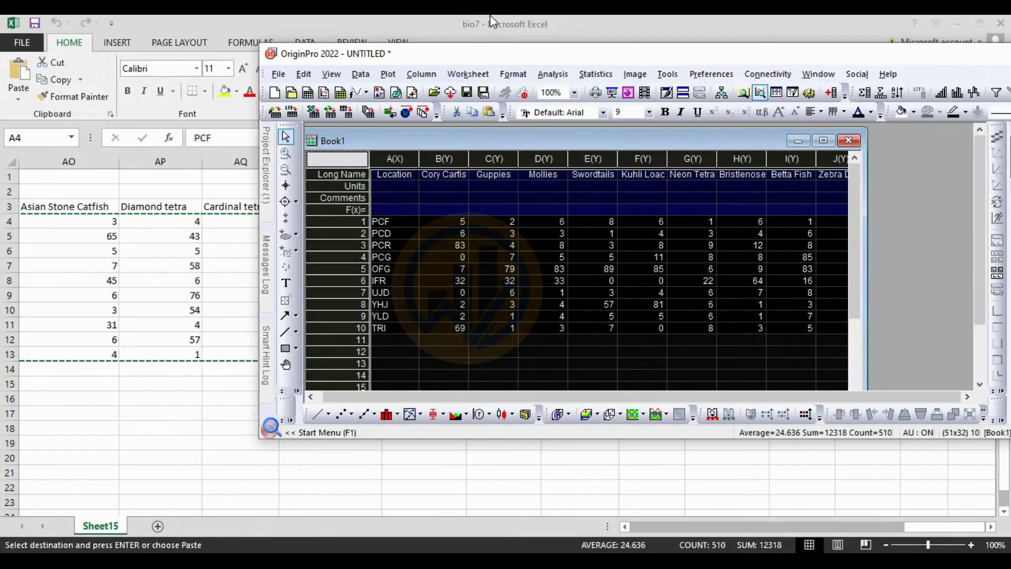
{"action": "left_click", "coordinate": [959, 17]}
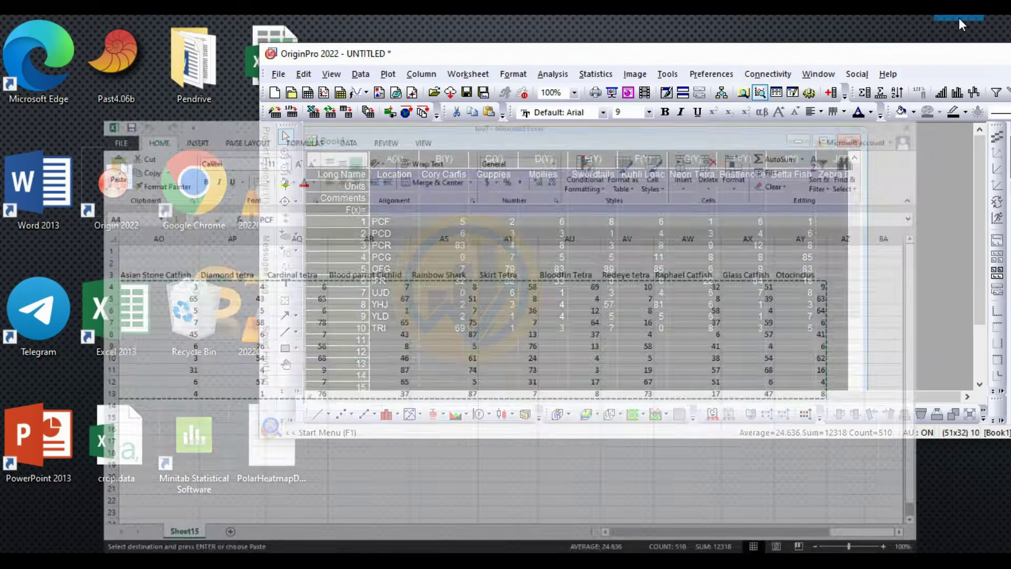
{"action": "left_click_drag", "start_coordinate": [557, 56], "coordinate": [637, 55]}
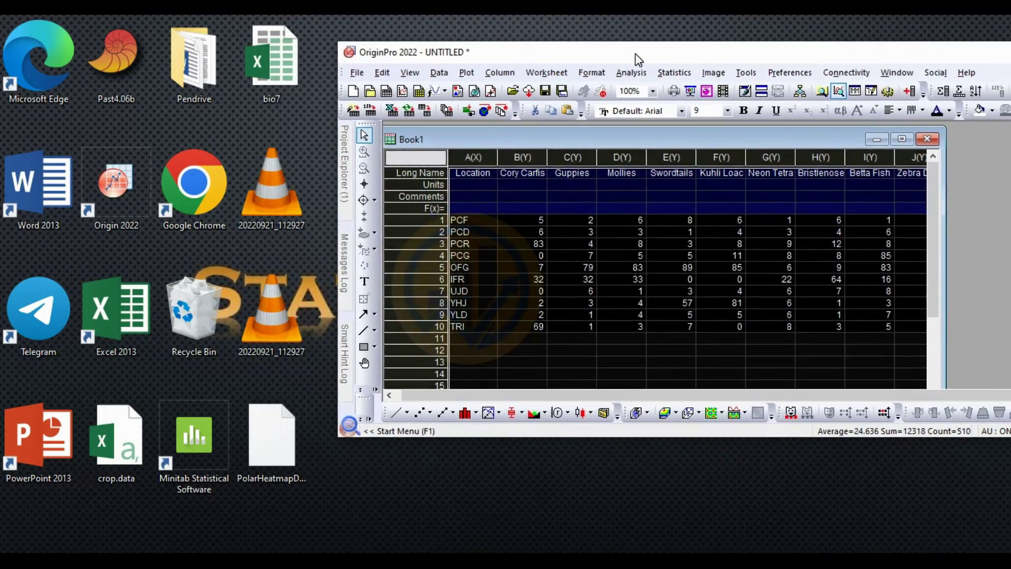
{"action": "left_click_drag", "start_coordinate": [280, 459], "coordinate": [907, 283]}
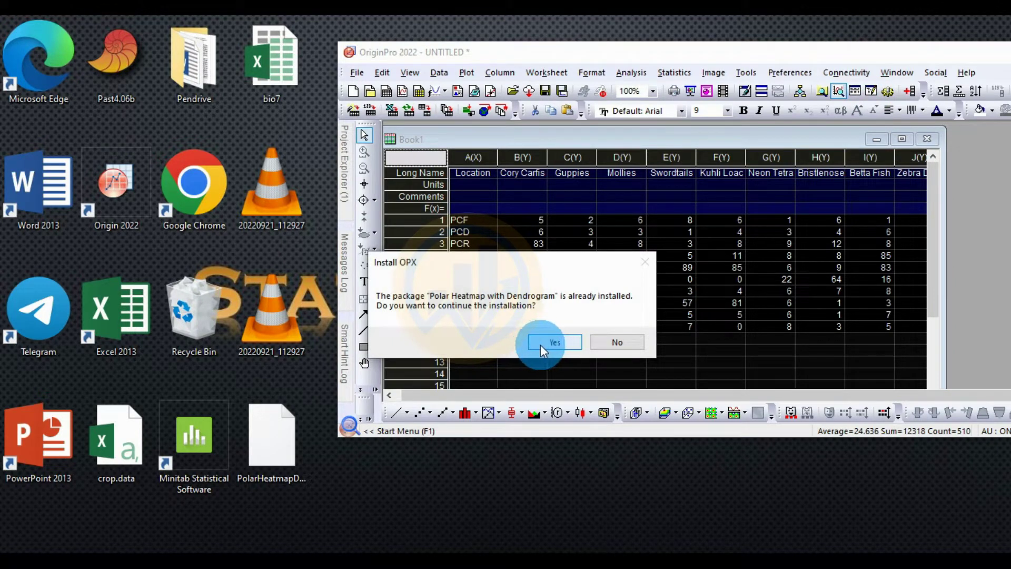
{"action": "left_click", "coordinate": [545, 343]}
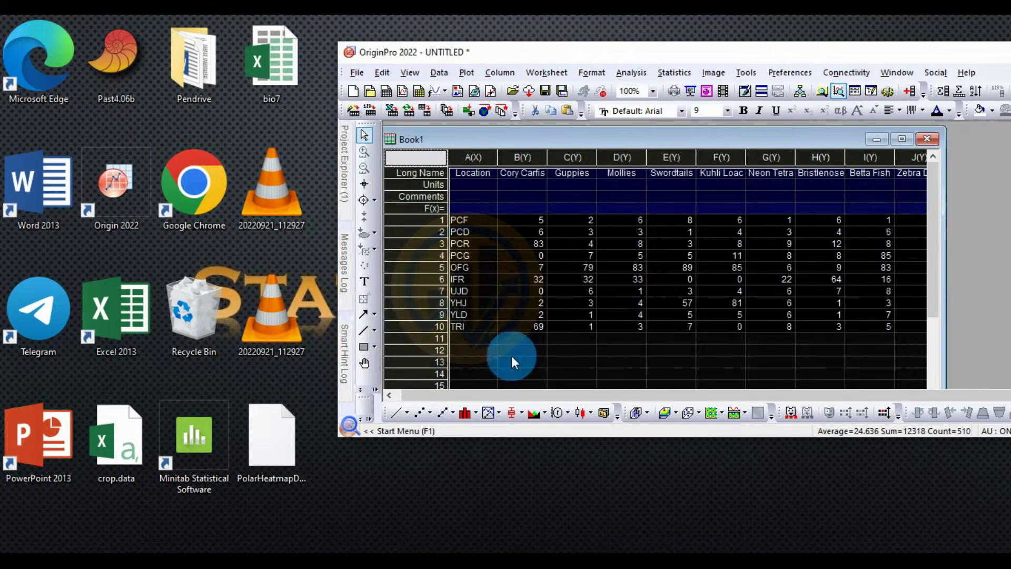
{"action": "double_click", "coordinate": [812, 51]}
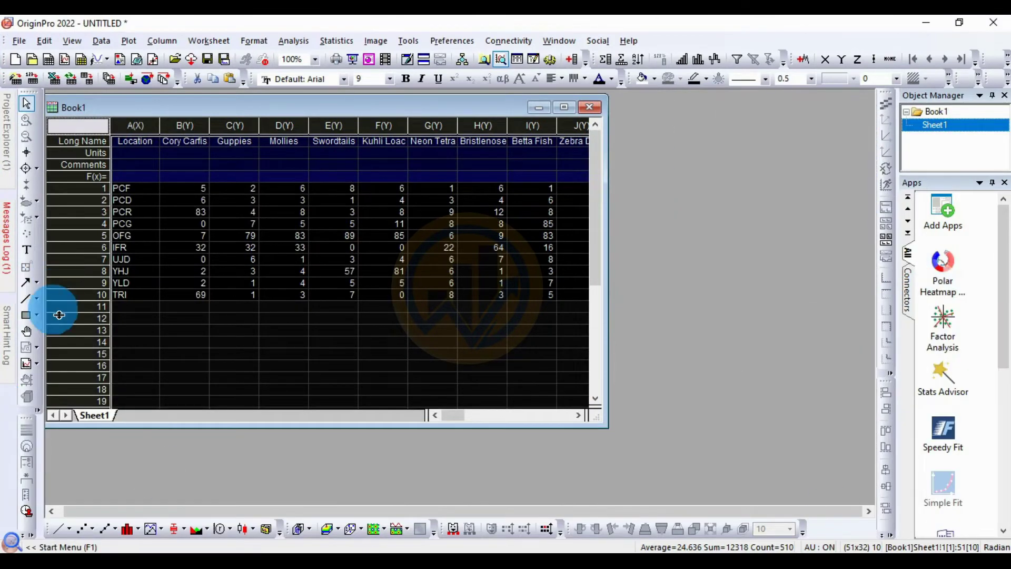
{"action": "left_click", "coordinate": [964, 295]}
{"action": "left_click", "coordinate": [964, 295]}
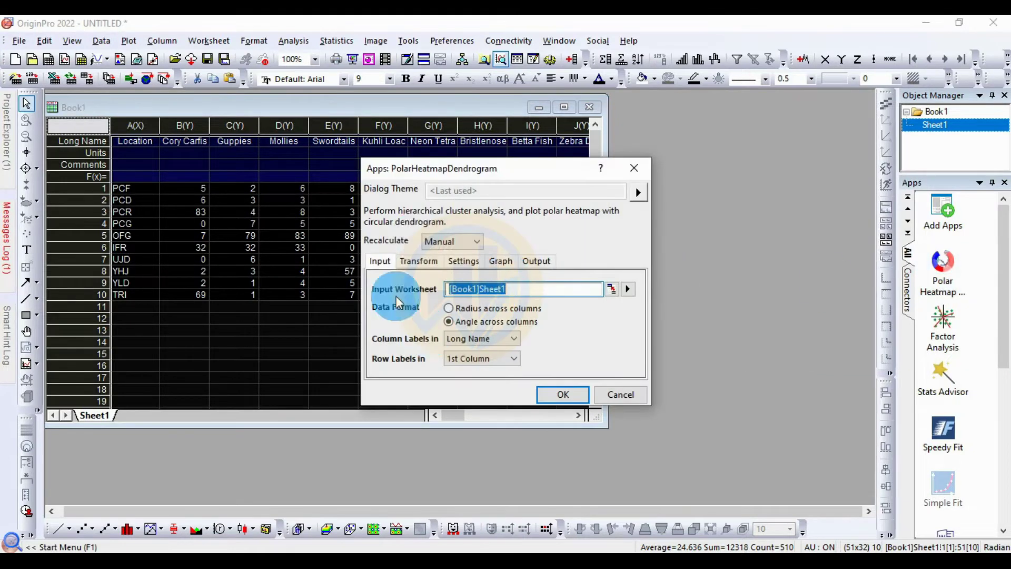
{"action": "left_click_drag", "start_coordinate": [485, 179], "coordinate": [536, 128]}
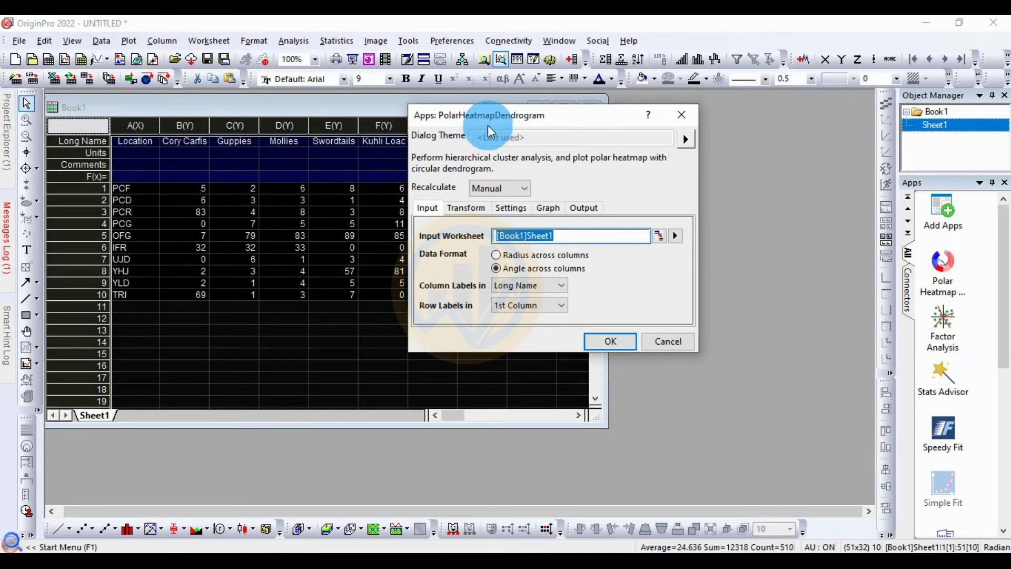
{"action": "left_click_drag", "start_coordinate": [507, 117], "coordinate": [494, 116]}
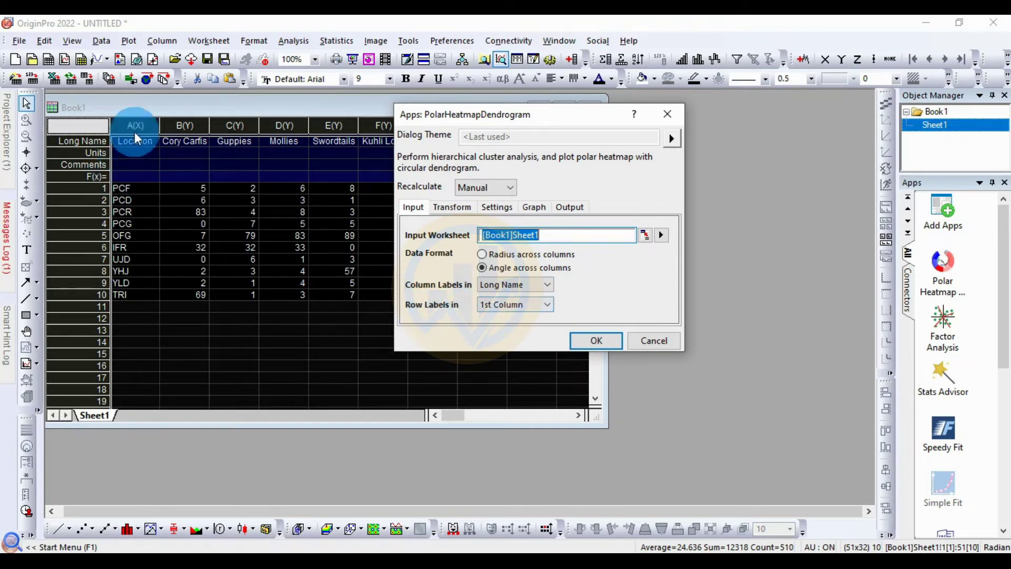
- Keep Pearson correlation as the distance for both angle and radius clustering
{"action": "left_click", "coordinate": [455, 208]}
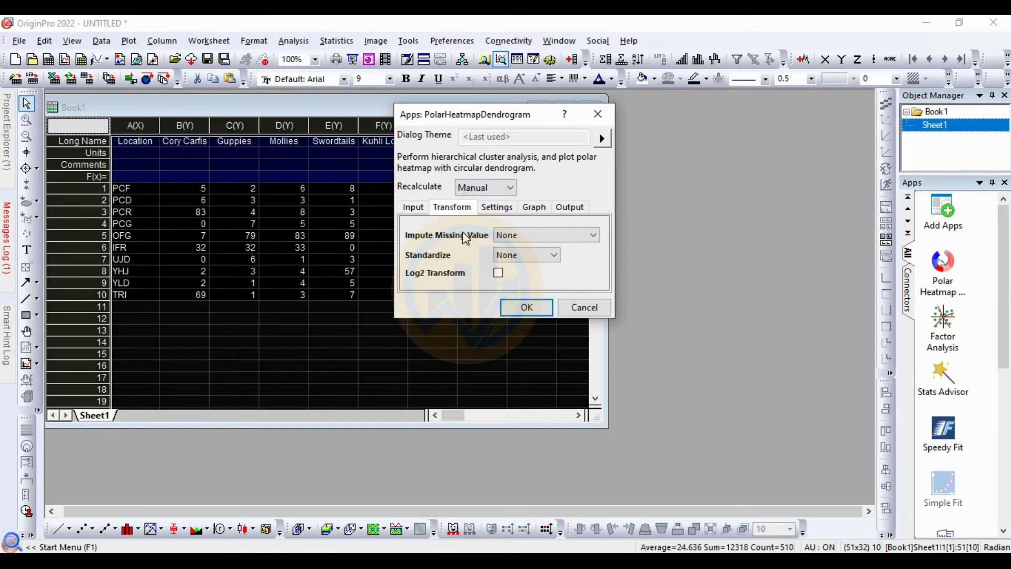
{"action": "left_click", "coordinate": [499, 207]}
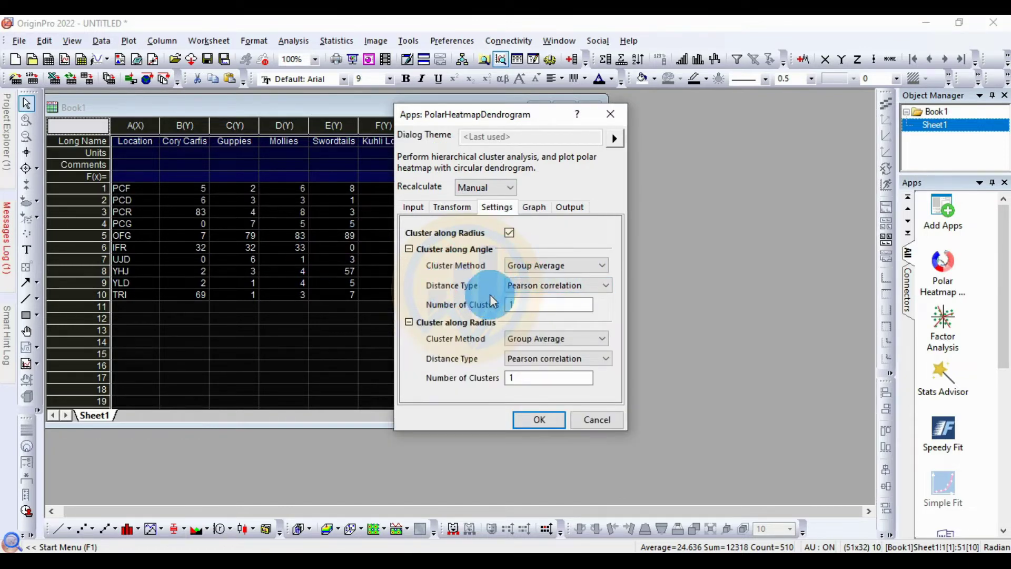
{"action": "left_click", "coordinate": [573, 297]}
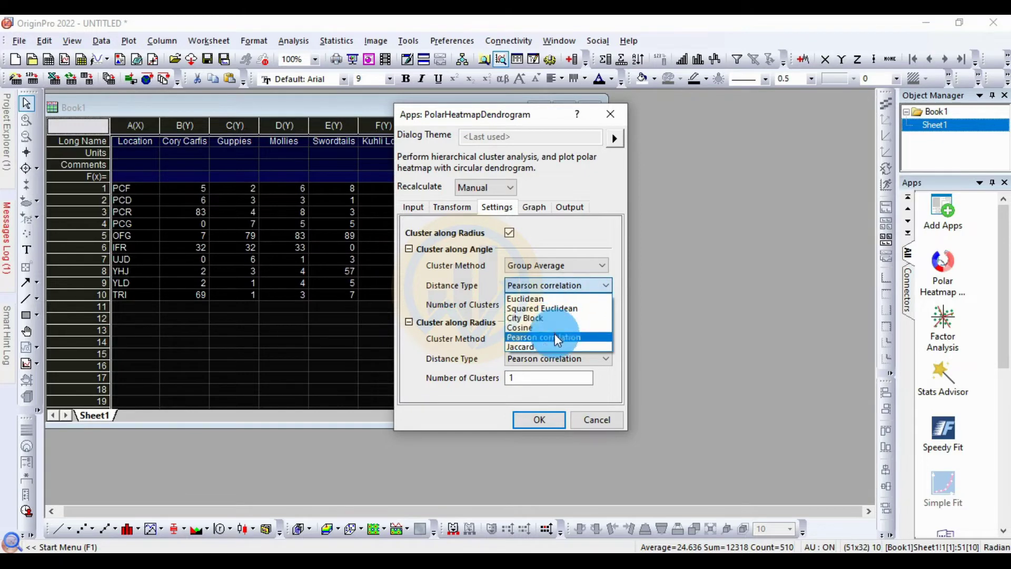
{"action": "left_click", "coordinate": [543, 339]}
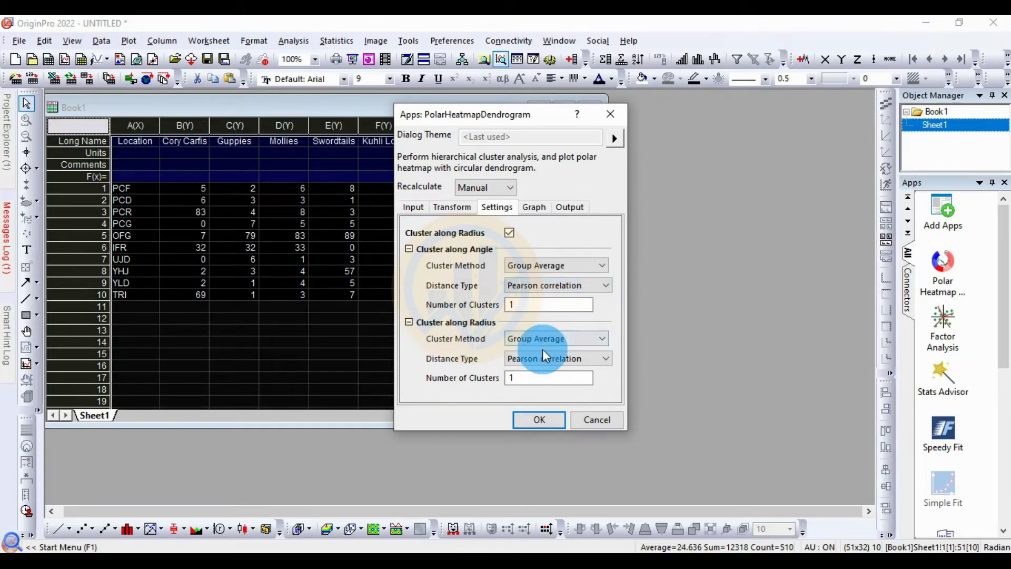
{"action": "left_click", "coordinate": [552, 360]}
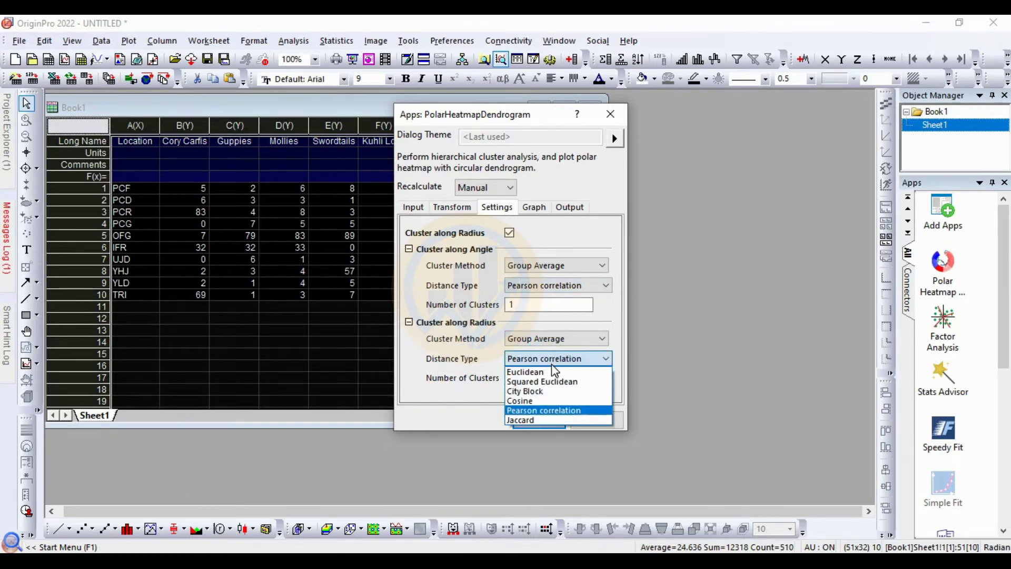
{"action": "left_click", "coordinate": [544, 410]}
- Keep the 45° start angle on the Graph tab and generate the polar heatmap
{"action": "left_click", "coordinate": [546, 209]}
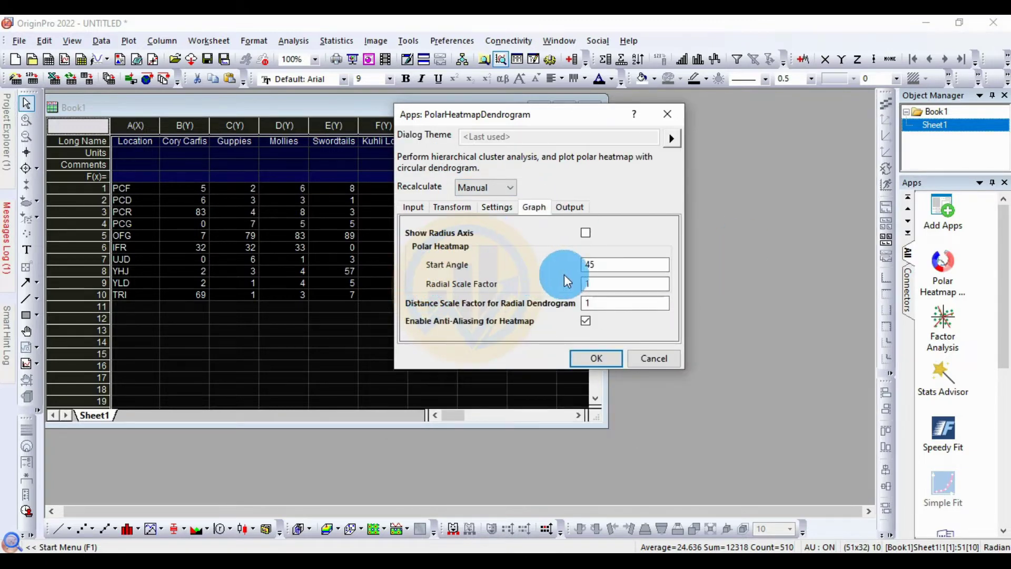
{"action": "left_click", "coordinate": [432, 299]}
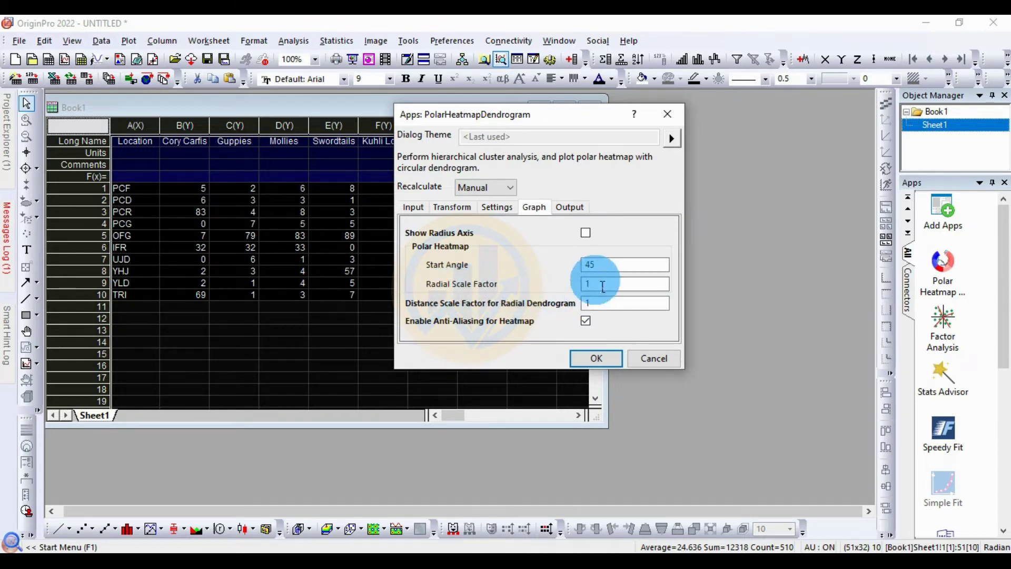
{"action": "double_click", "coordinate": [579, 265]}
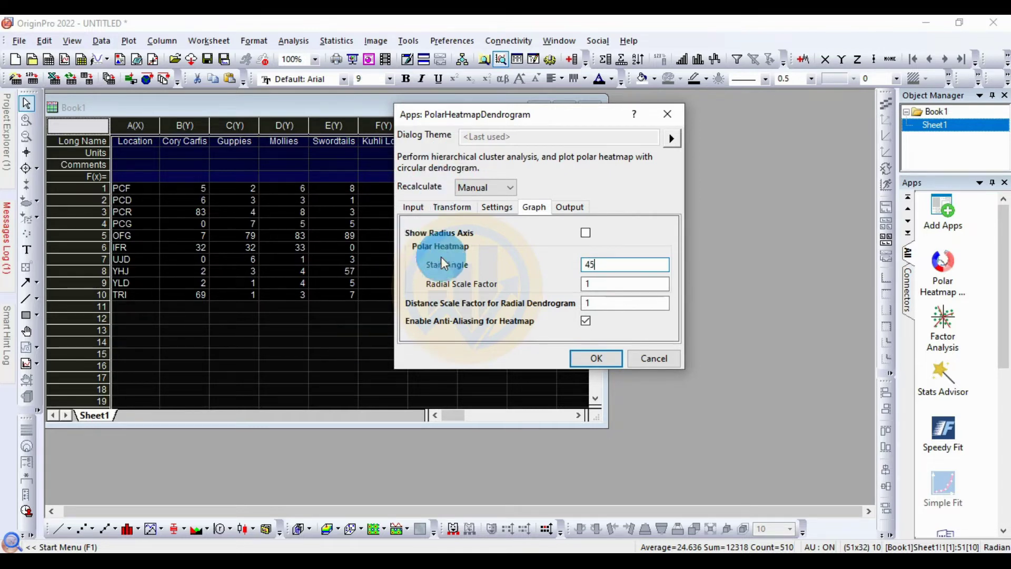
{"action": "left_click", "coordinate": [595, 359]}
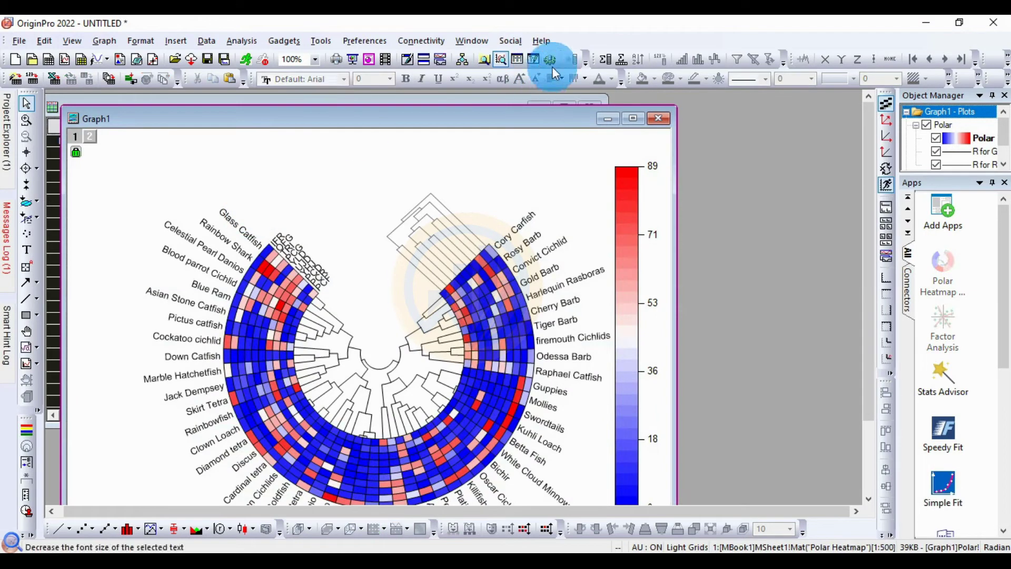
- Maximize Graph1 and open the Polar heatmap plot's properties
{"action": "left_click", "coordinate": [633, 119]}
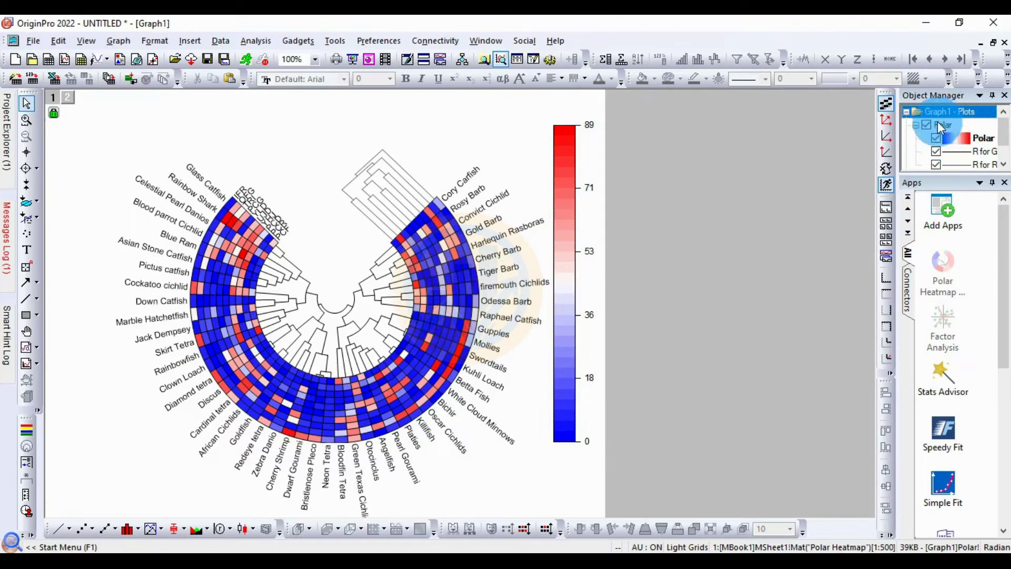
{"action": "double_click", "coordinate": [958, 138]}
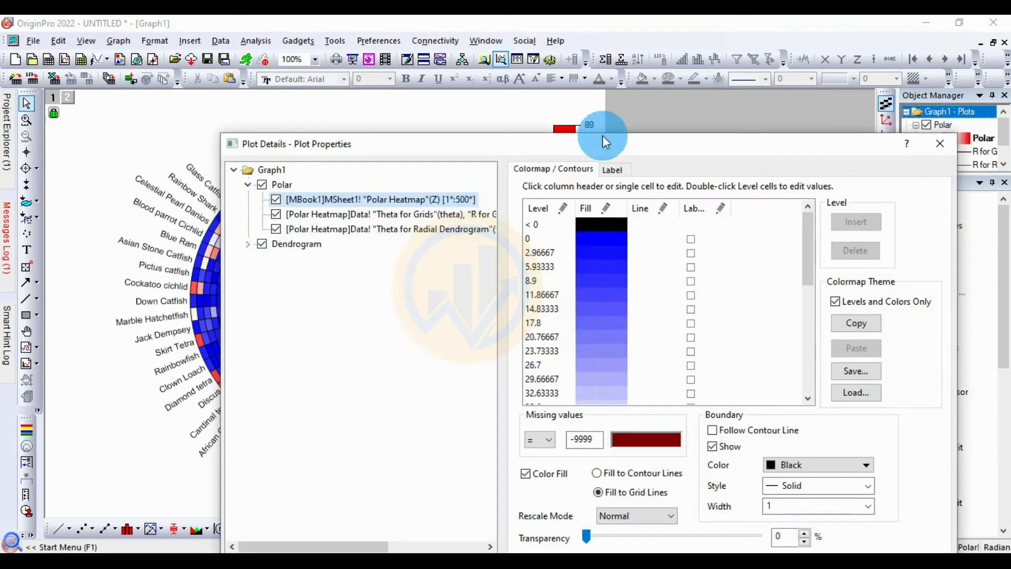
{"action": "left_click_drag", "start_coordinate": [598, 146], "coordinate": [598, 88]}
{"action": "left_click", "coordinate": [519, 516]}
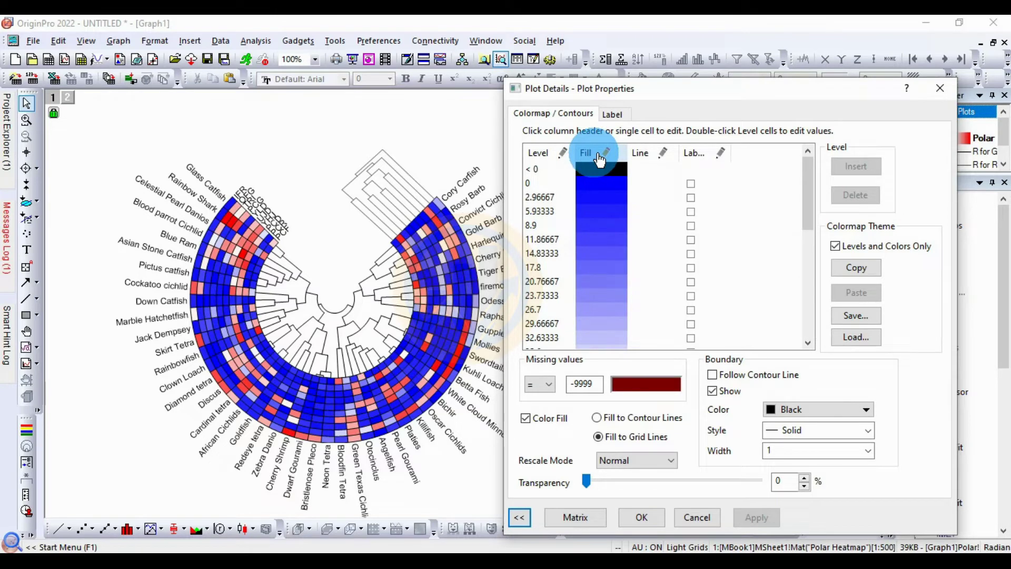
- Load the Pumpkin Patch palette into the colormap fill and apply it
{"action": "left_click", "coordinate": [600, 158]}
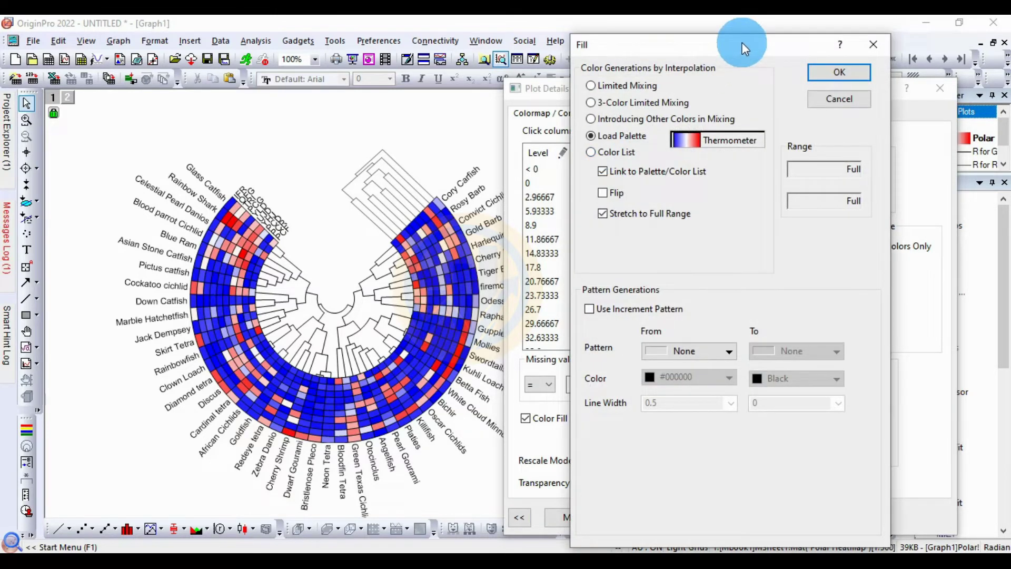
{"action": "left_click_drag", "start_coordinate": [742, 42], "coordinate": [715, 40]}
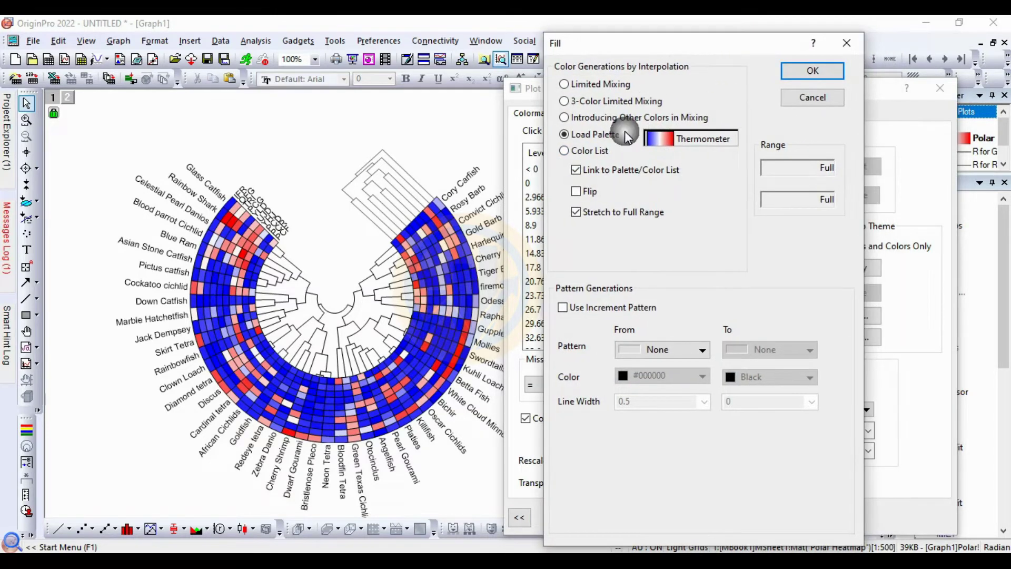
{"action": "left_click", "coordinate": [706, 141]}
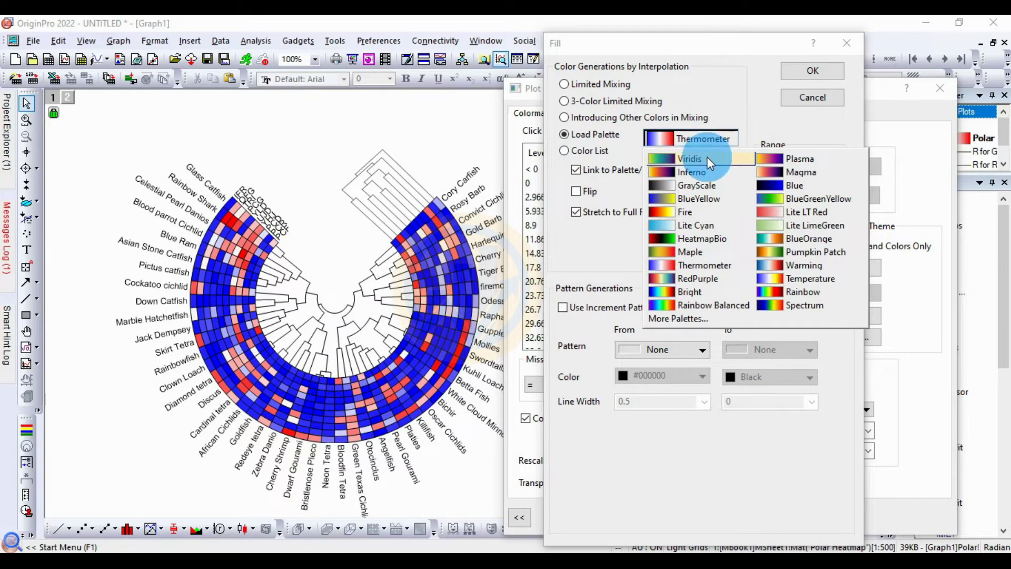
{"action": "left_click", "coordinate": [813, 252]}
{"action": "left_click", "coordinate": [811, 73]}
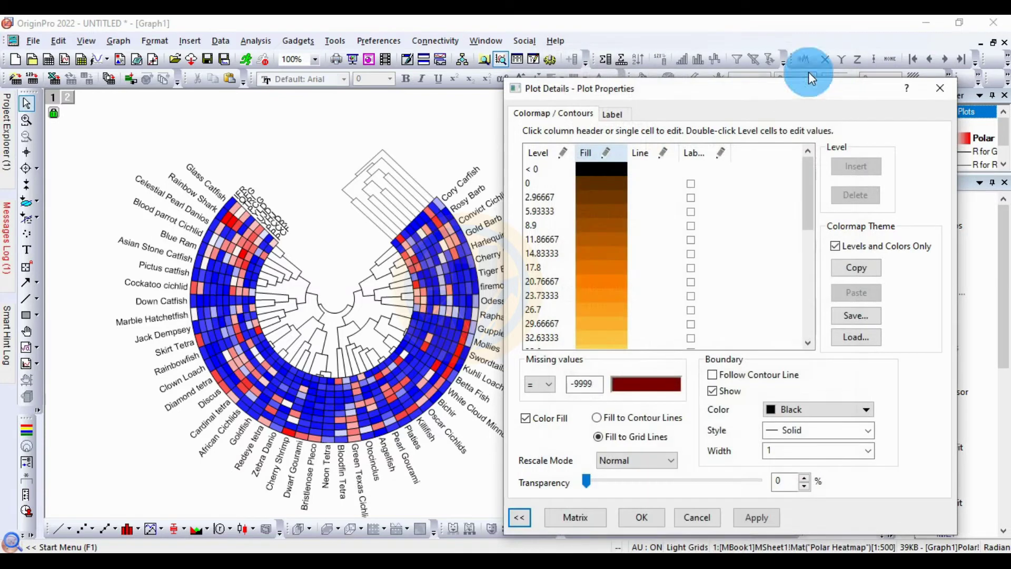
{"action": "left_click", "coordinate": [767, 517]}
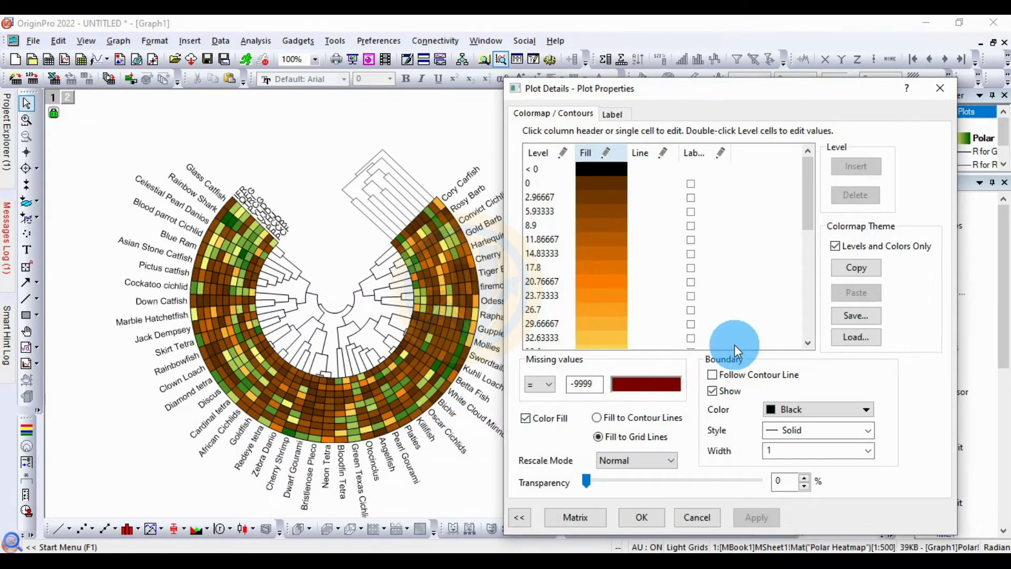
{"action": "left_click", "coordinate": [653, 518]}
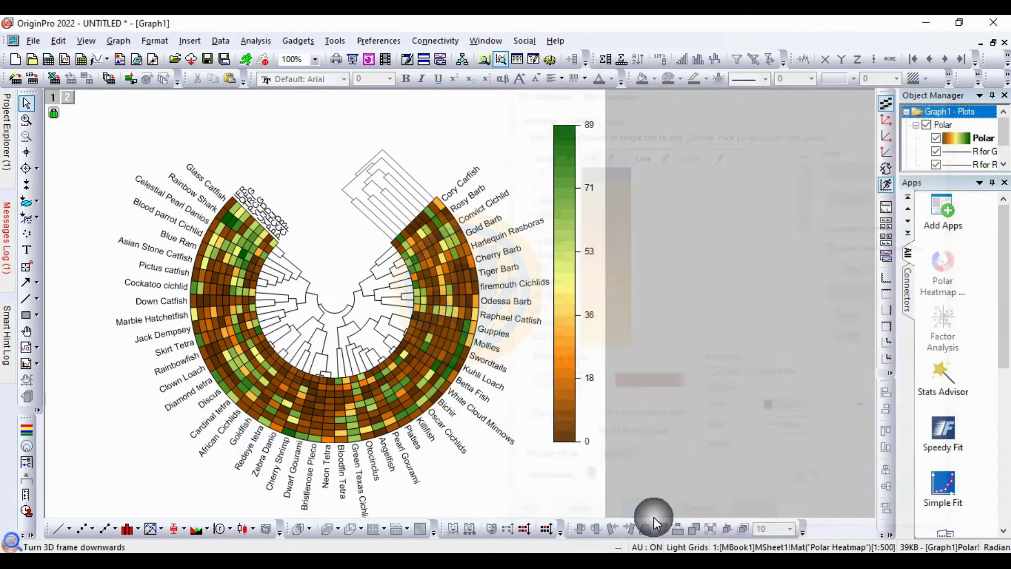
- Set the radial dendrogram's line width to 1.5
{"action": "left_click", "coordinate": [394, 199]}
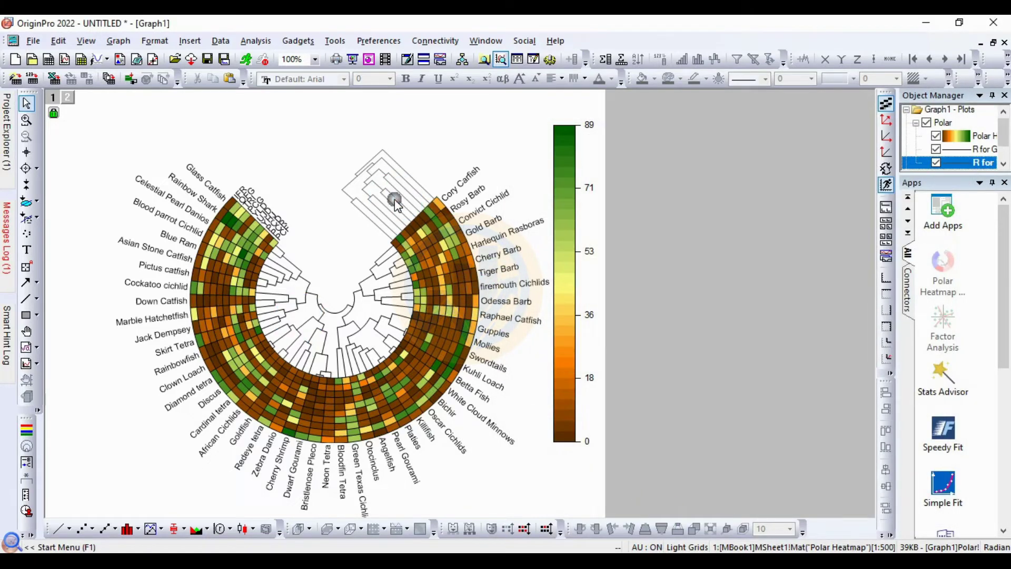
{"action": "left_click", "coordinate": [460, 191]}
{"action": "left_click", "coordinate": [809, 79]}
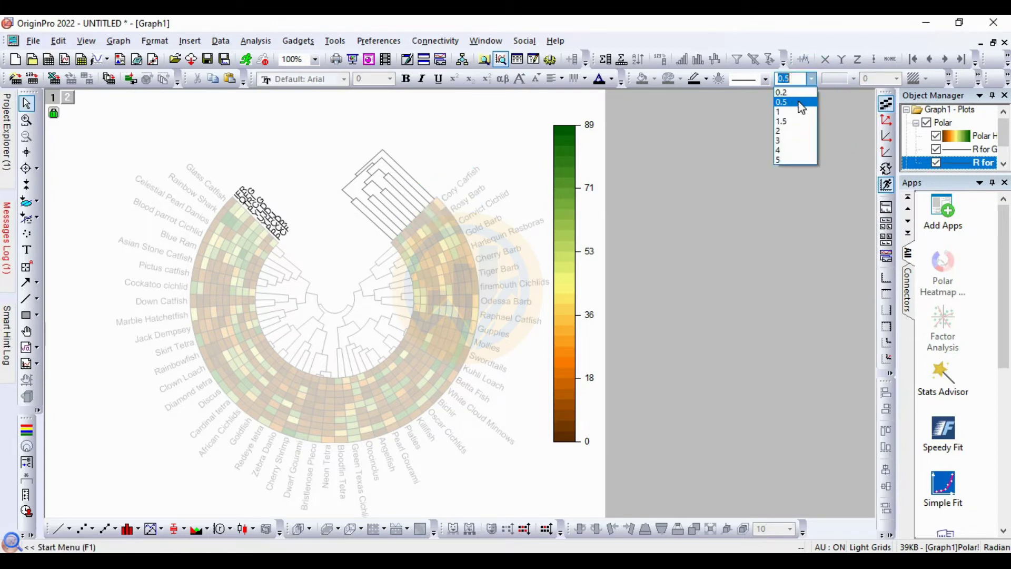
{"action": "left_click", "coordinate": [794, 112]}
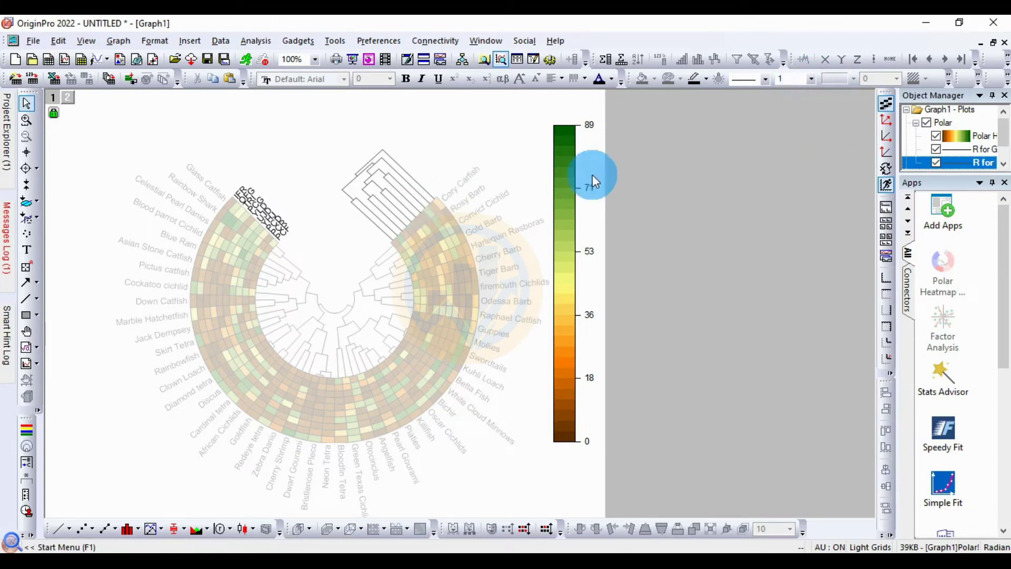
{"action": "left_click", "coordinate": [809, 79]}
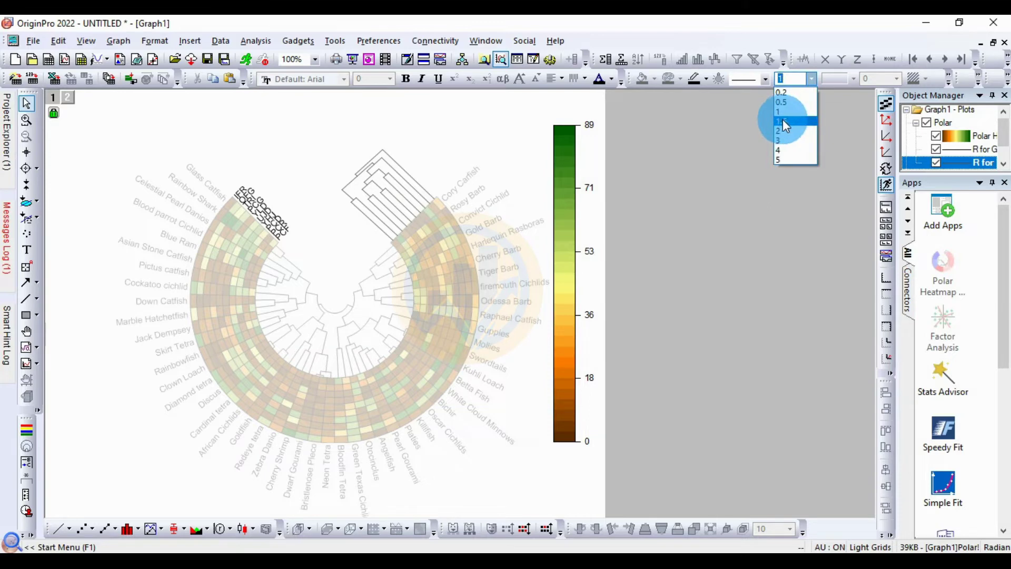
{"action": "left_click", "coordinate": [786, 125]}
{"action": "left_click", "coordinate": [485, 147]}
- Reselect the dendrogram branches and check the line width, leaving it unchanged
{"action": "left_click", "coordinate": [341, 324]}
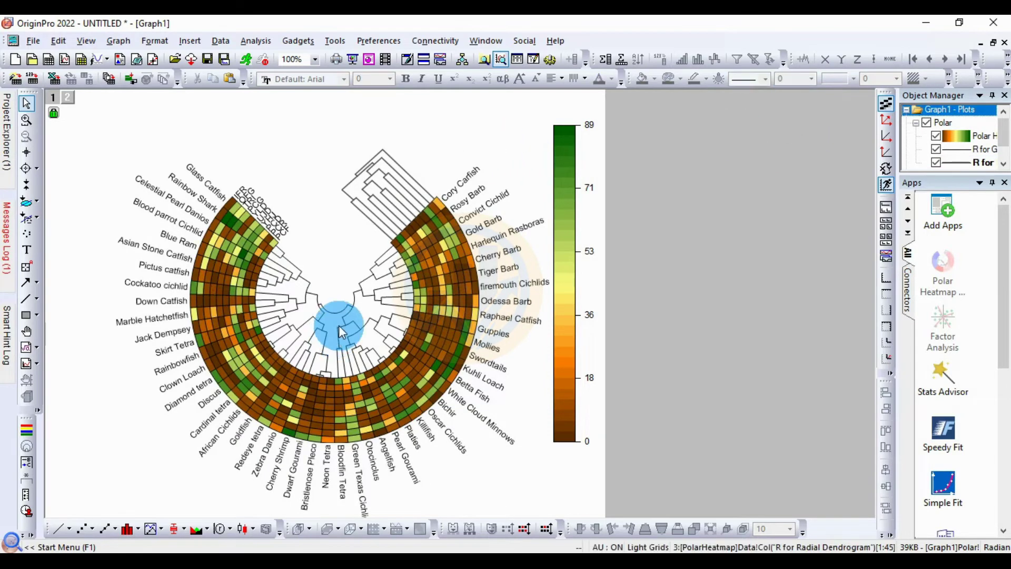
{"action": "left_click", "coordinate": [344, 331]}
{"action": "left_click", "coordinate": [768, 135]}
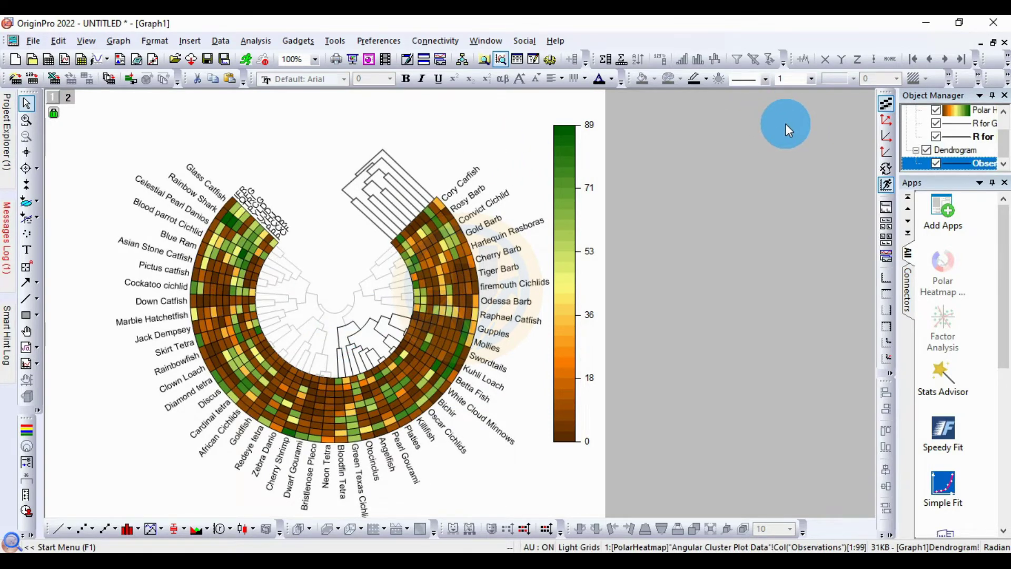
{"action": "left_click", "coordinate": [391, 273]}
{"action": "left_click", "coordinate": [368, 286]}
{"action": "left_click", "coordinate": [339, 304]}
{"action": "left_click", "coordinate": [675, 156]}
{"action": "left_click", "coordinate": [811, 80]}
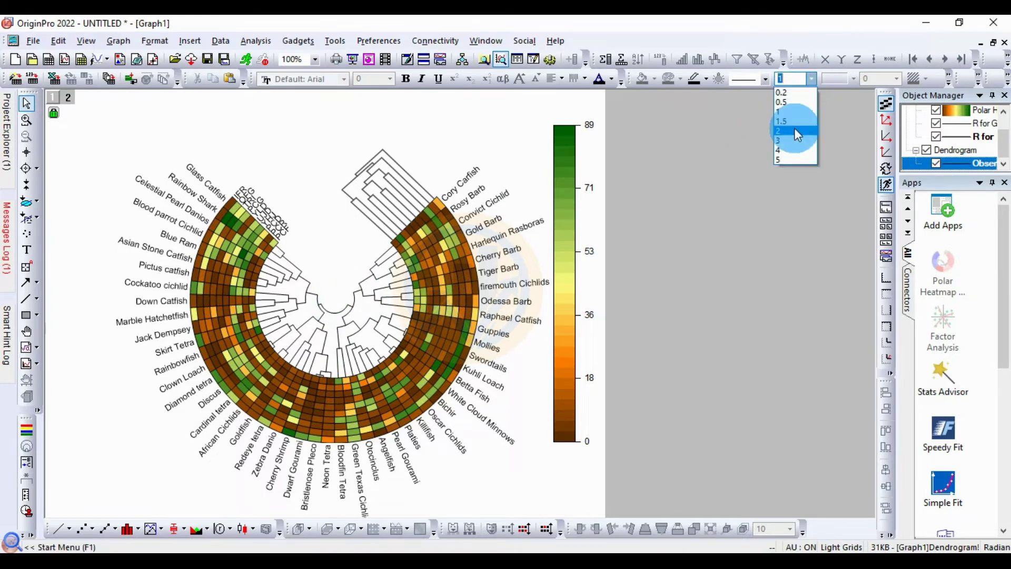
{"action": "left_click", "coordinate": [772, 206]}
{"action": "left_click", "coordinate": [773, 207]}
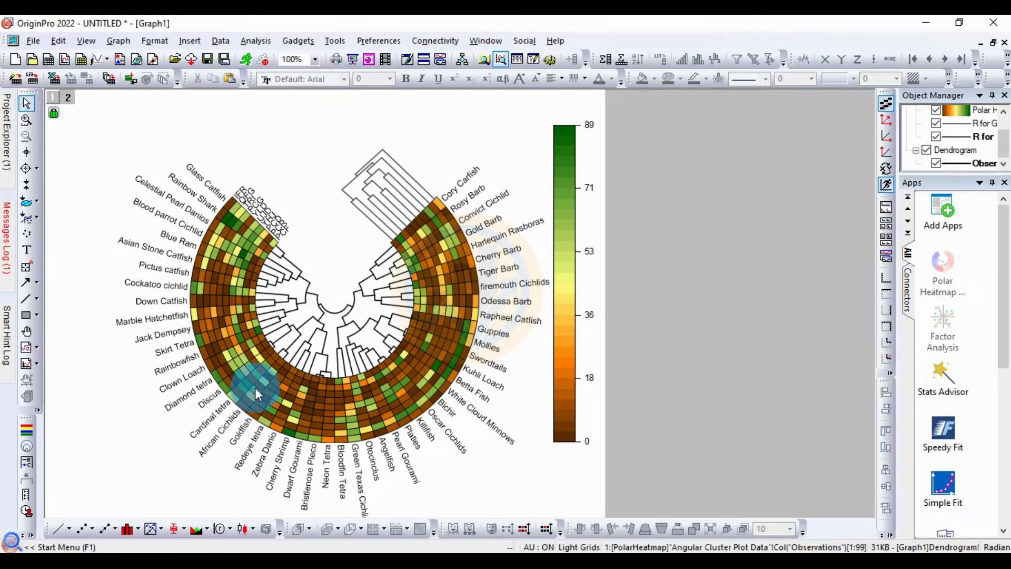
- Select the species name labels around the heatmap
{"action": "left_click", "coordinate": [502, 238]}
{"action": "left_click", "coordinate": [502, 238]}
{"action": "left_click", "coordinate": [448, 339]}
{"action": "left_click", "coordinate": [332, 126]}
- Set the fish-name labels to Times New Roman, size 10
{"action": "left_click", "coordinate": [343, 80]}
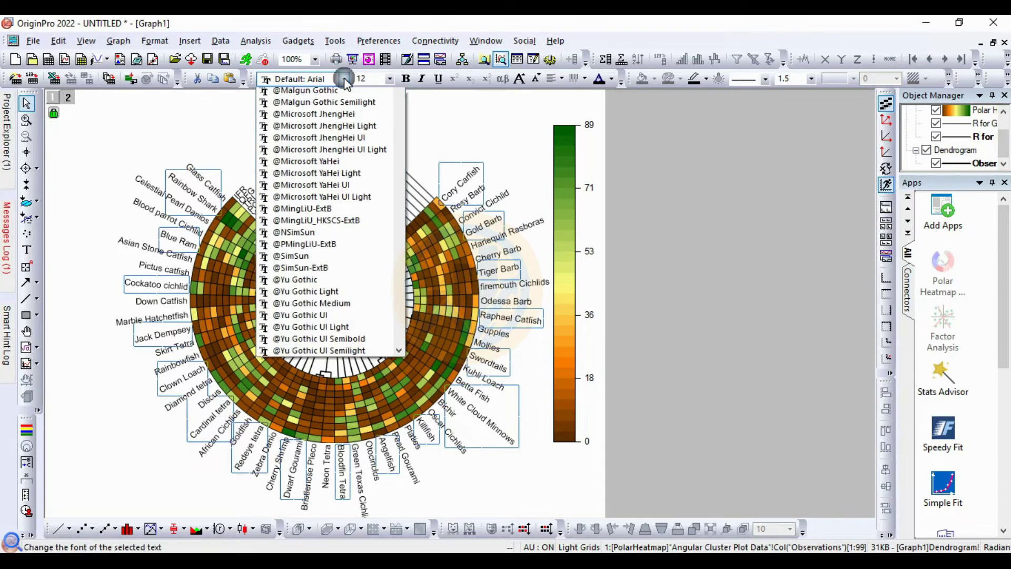
{"action": "left_click", "coordinate": [333, 107]}
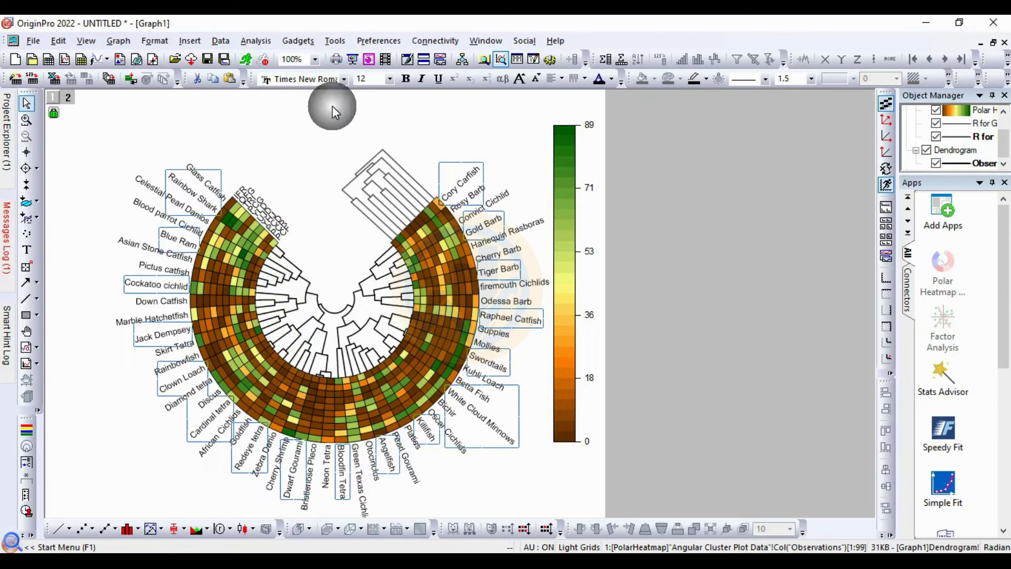
{"action": "left_click", "coordinate": [390, 82]}
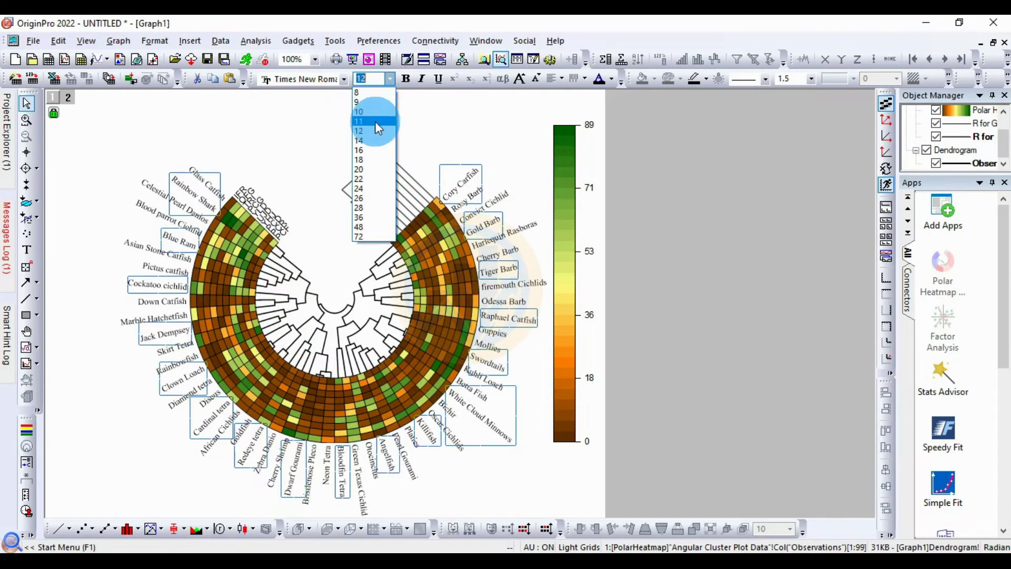
{"action": "left_click", "coordinate": [373, 112]}
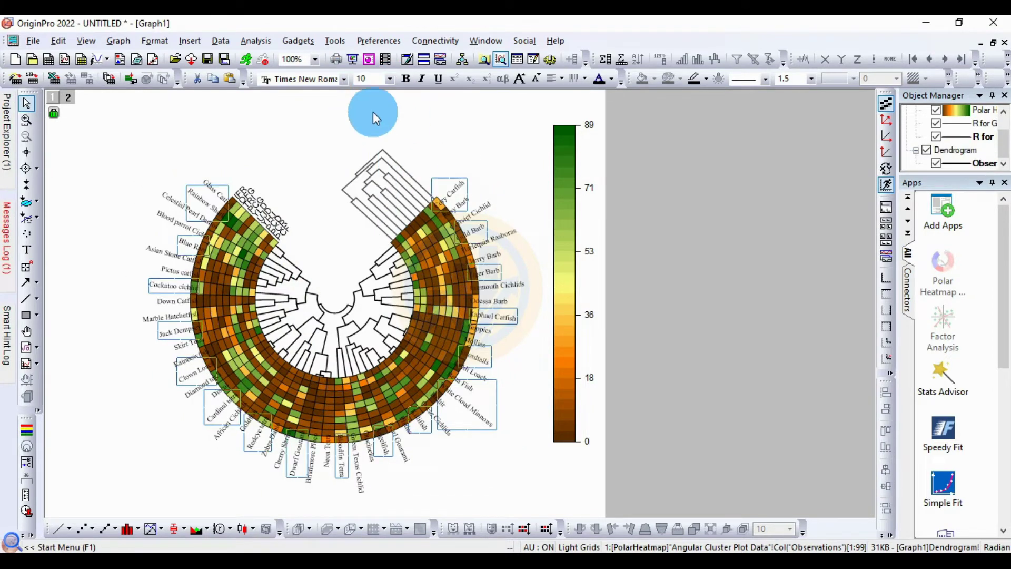
{"action": "left_click", "coordinate": [272, 223]}
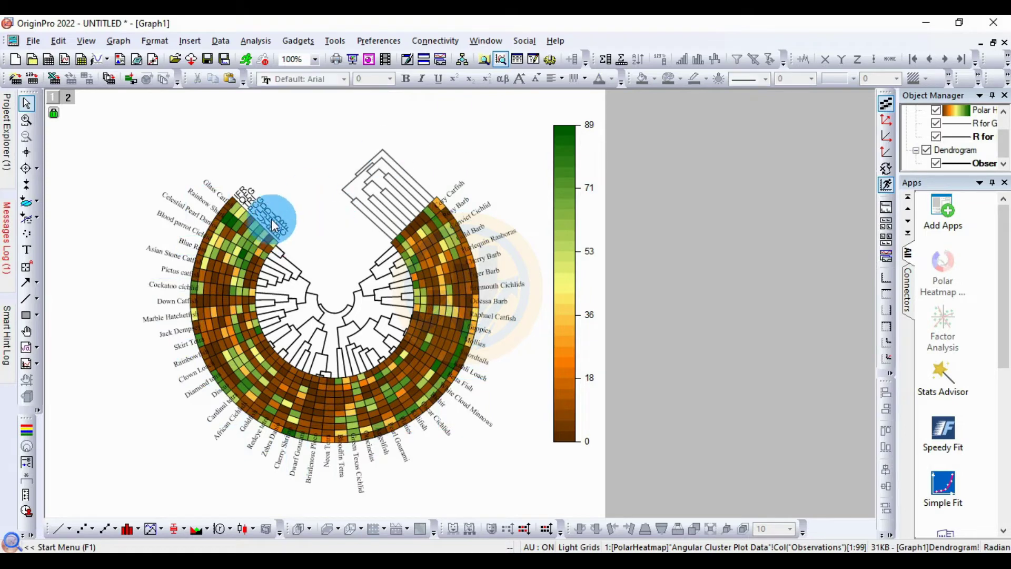
- Set the ring labels to Times New Roman, size 10
{"action": "left_click", "coordinate": [271, 213]}
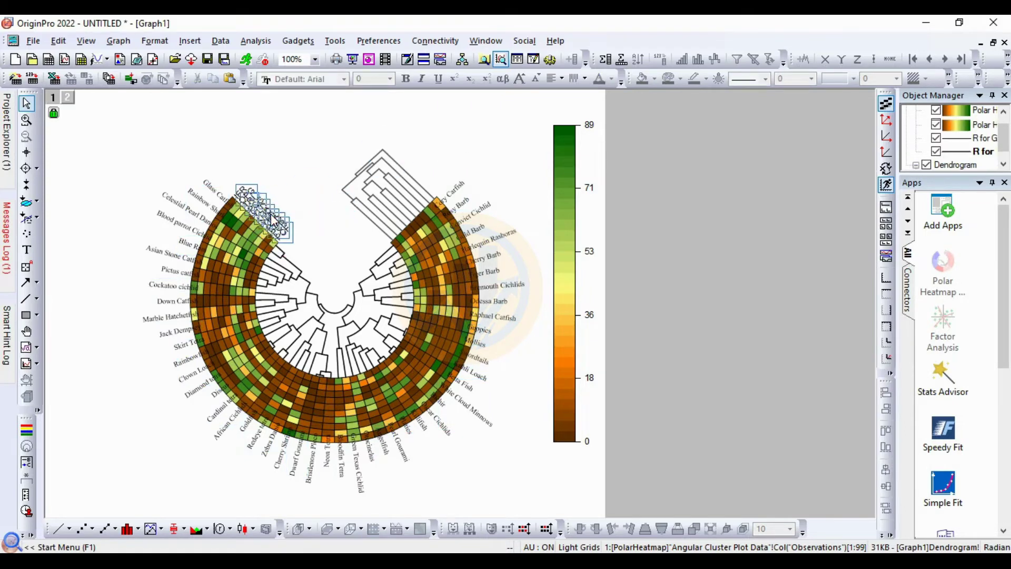
{"action": "left_click", "coordinate": [343, 88]}
{"action": "scroll", "coordinate": [311, 136], "scroll_direction": "up", "scroll_amount": 3}
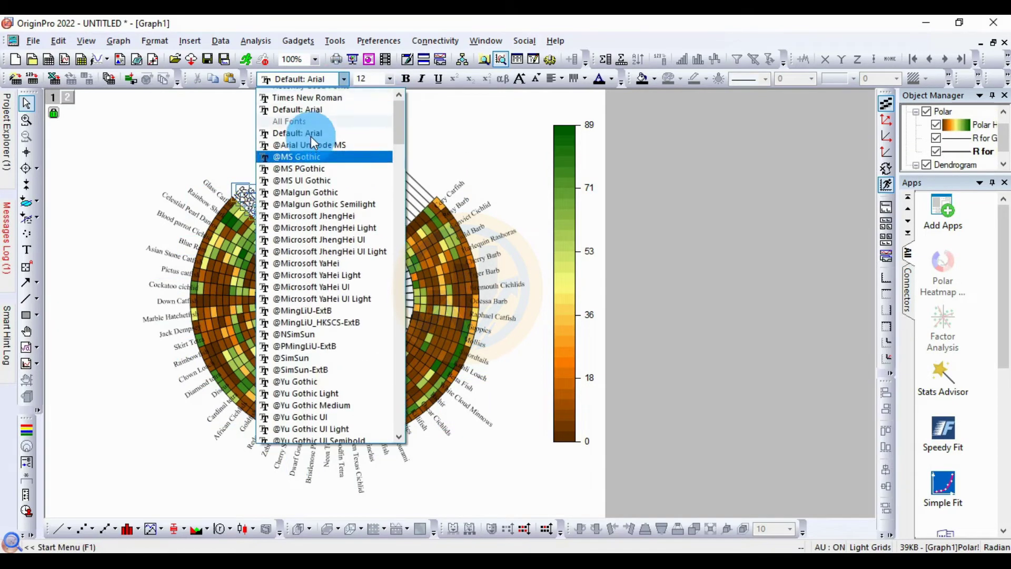
{"action": "left_click", "coordinate": [334, 102]}
{"action": "left_click", "coordinate": [389, 79]}
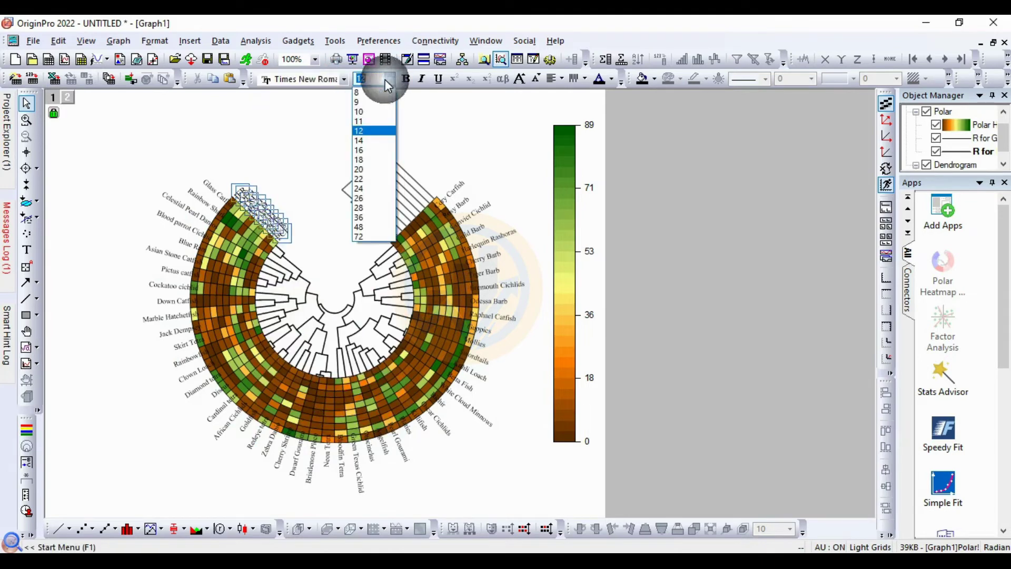
{"action": "left_click", "coordinate": [367, 123]}
{"action": "left_click", "coordinate": [302, 149]}
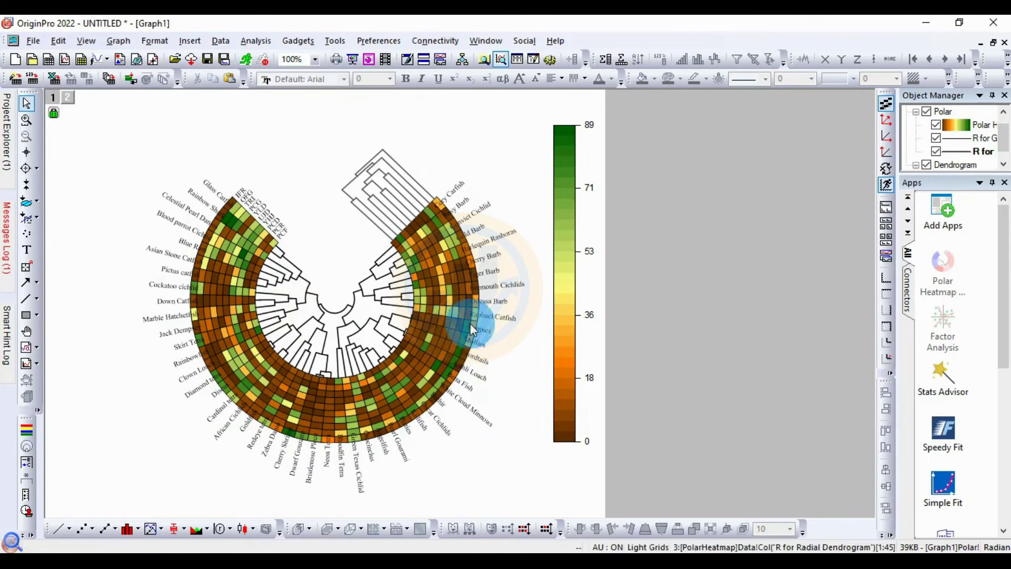
- Change the dendrogram fish-name labels' Radial Offset from 576 to 700 and apply it
{"action": "double_click", "coordinate": [498, 238]}
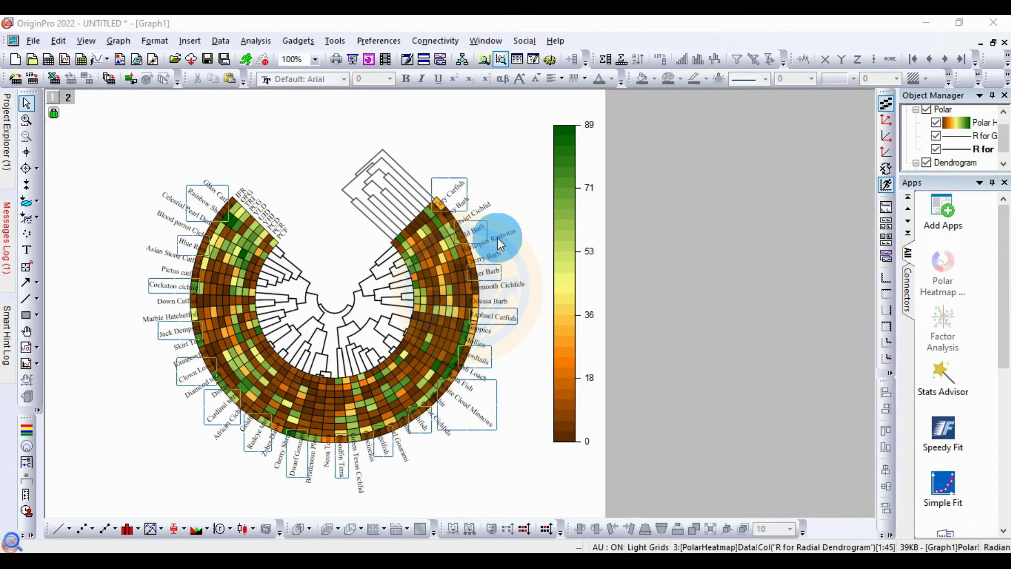
{"action": "left_click_drag", "start_coordinate": [679, 90], "coordinate": [651, 91]}
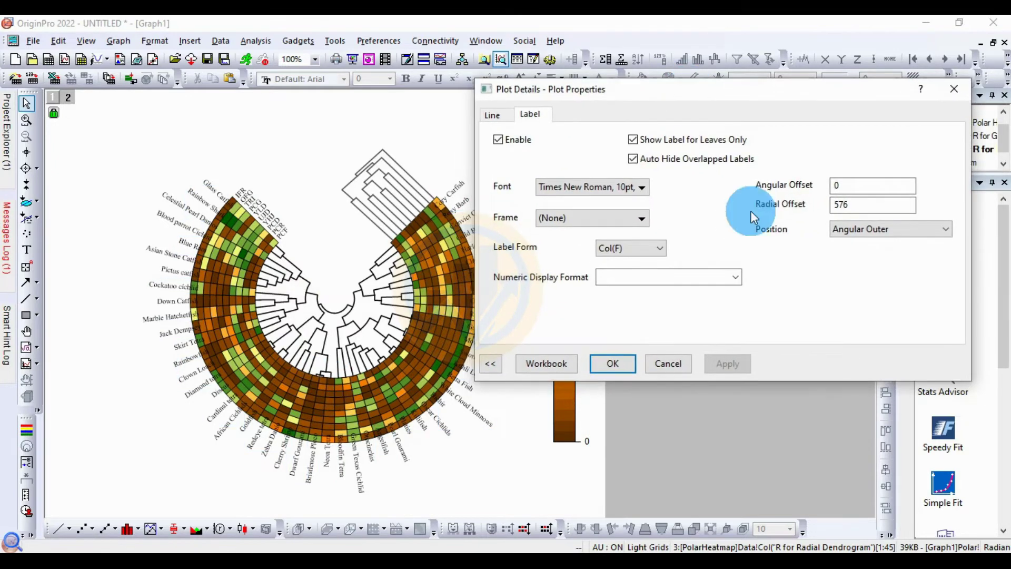
{"action": "left_click_drag", "start_coordinate": [868, 204], "coordinate": [833, 205]}
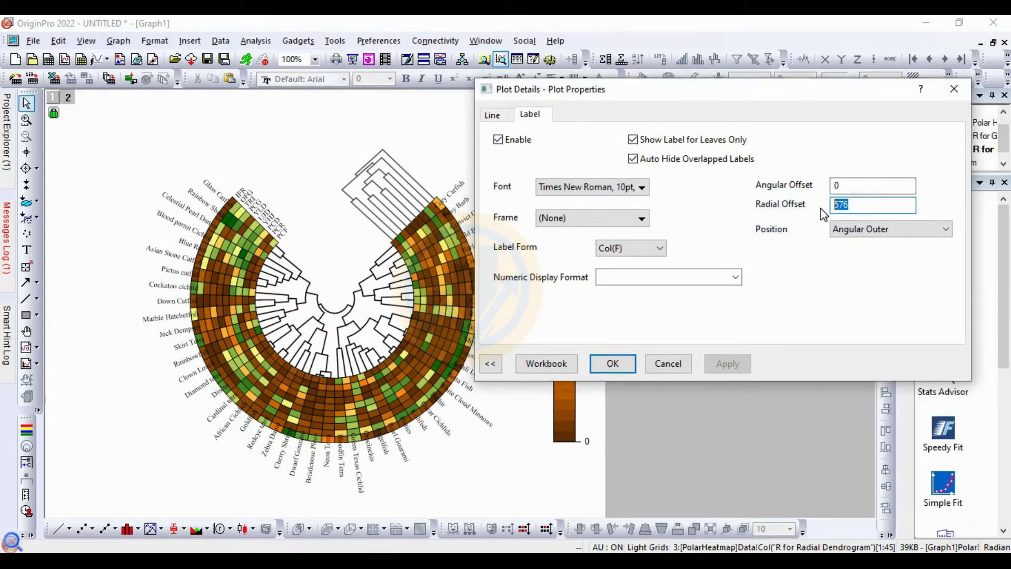
{"action": "type", "text": "700"}
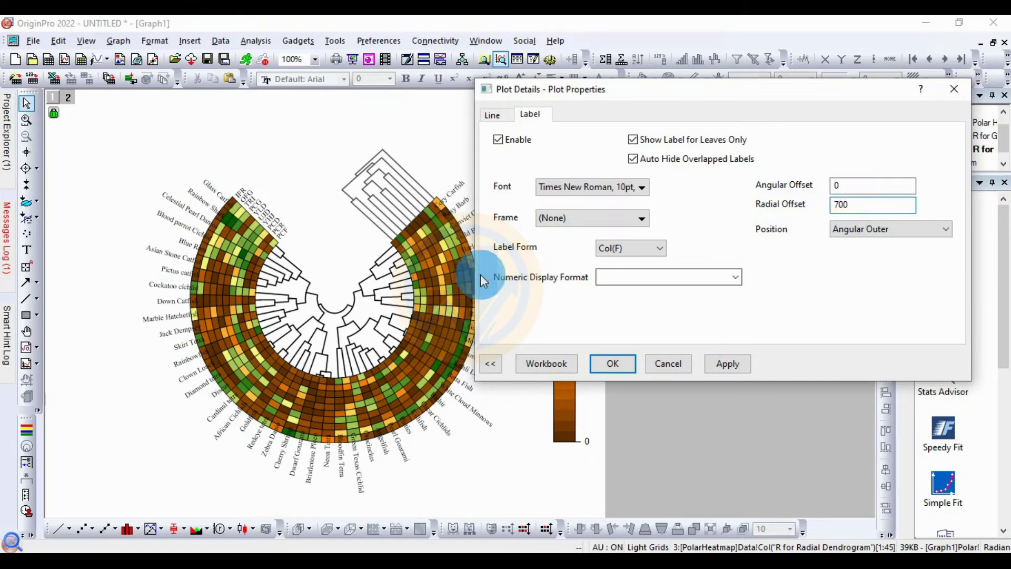
{"action": "left_click", "coordinate": [728, 364]}
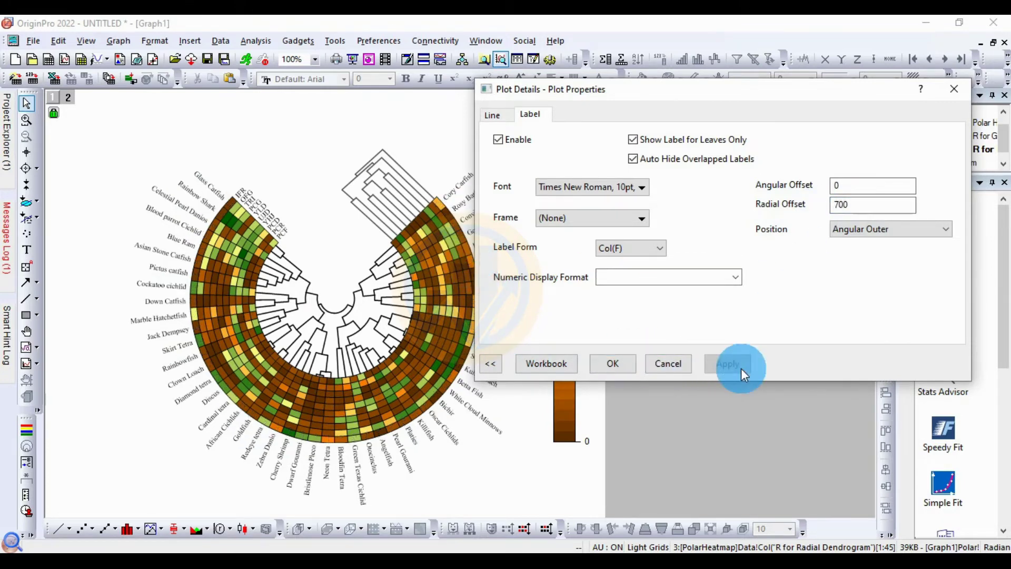
{"action": "left_click_drag", "start_coordinate": [570, 88], "coordinate": [674, 82]}
{"action": "left_click", "coordinate": [719, 358]}
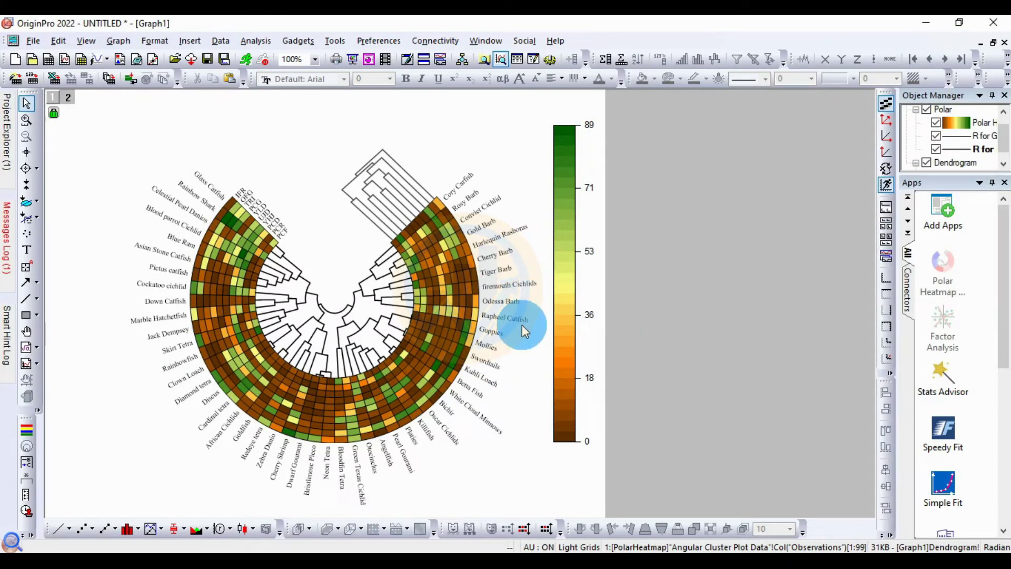
- Restore Graph1, move it aside, and maximize the PolarHeatmap workbook
{"action": "left_click", "coordinate": [993, 42]}
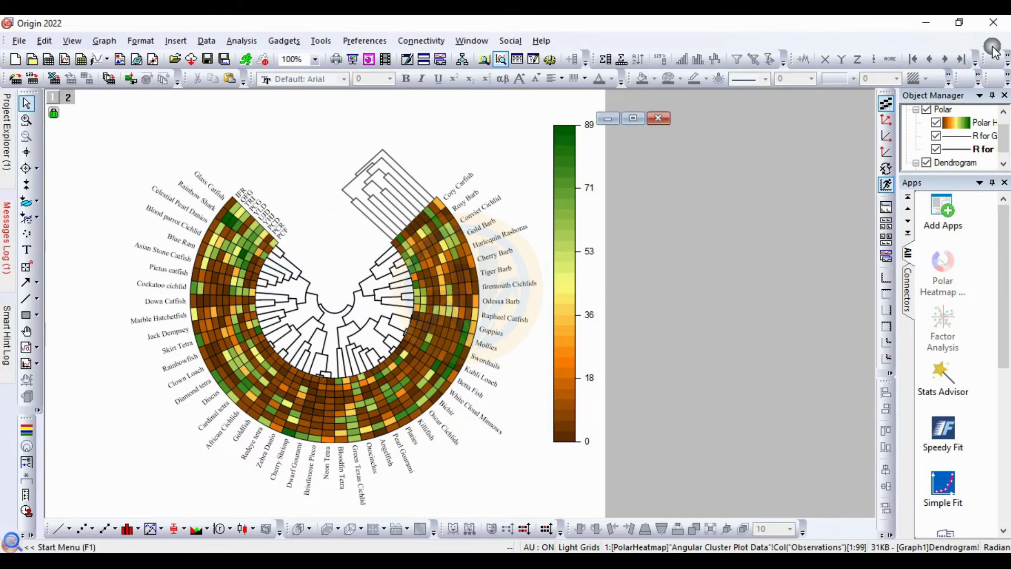
{"action": "left_click_drag", "start_coordinate": [342, 118], "coordinate": [600, 143]}
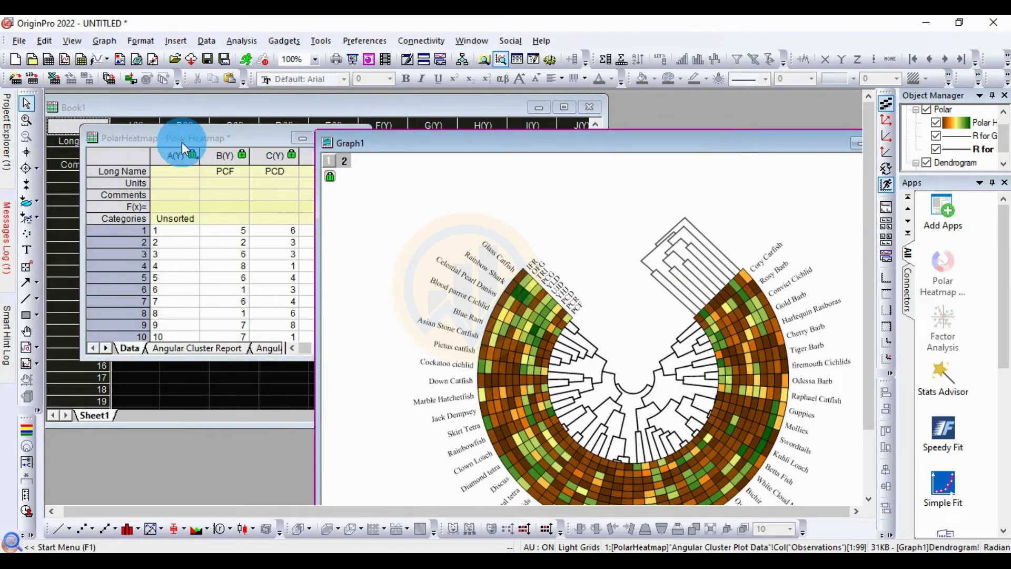
{"action": "left_click_drag", "start_coordinate": [182, 141], "coordinate": [249, 119]}
{"action": "left_click", "coordinate": [385, 120]}
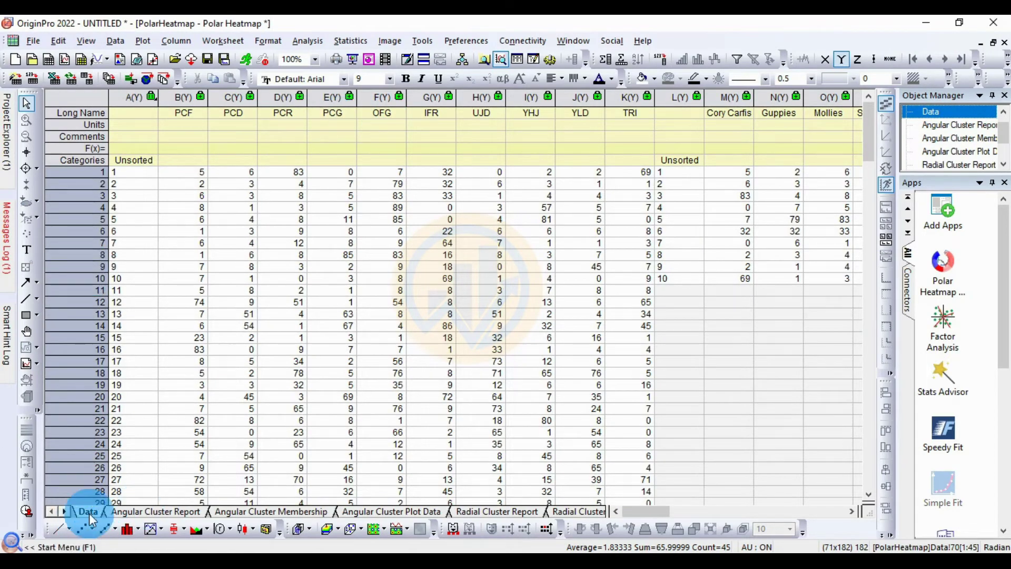
{"action": "scroll", "coordinate": [273, 336], "scroll_direction": "down", "scroll_amount": 5}
{"action": "scroll", "coordinate": [273, 337], "scroll_direction": "up", "scroll_amount": 5}
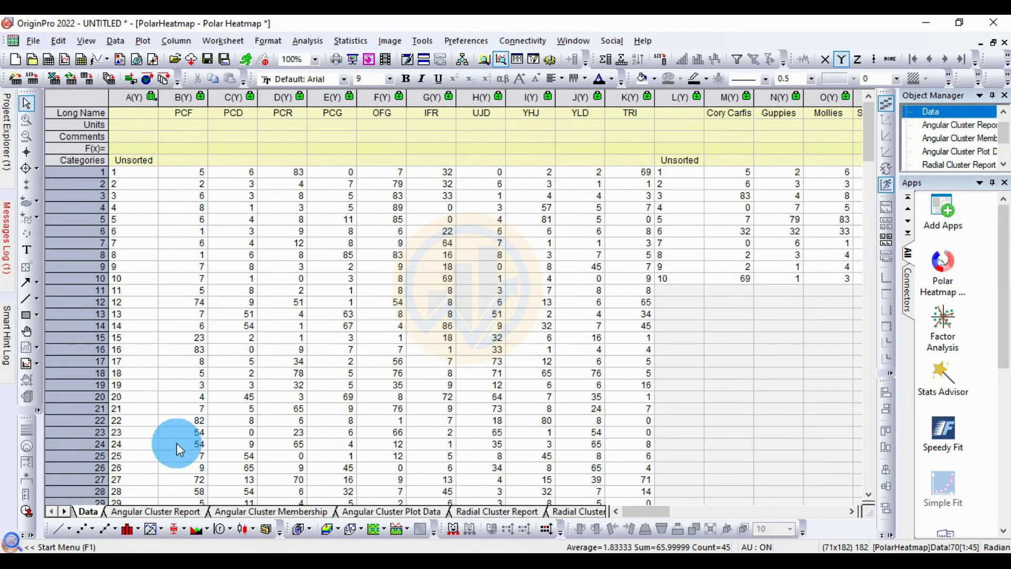
- On the Angular Cluster Report sheet, expand the Descriptive Statistics and Cluster Stages tables
{"action": "left_click", "coordinate": [130, 511]}
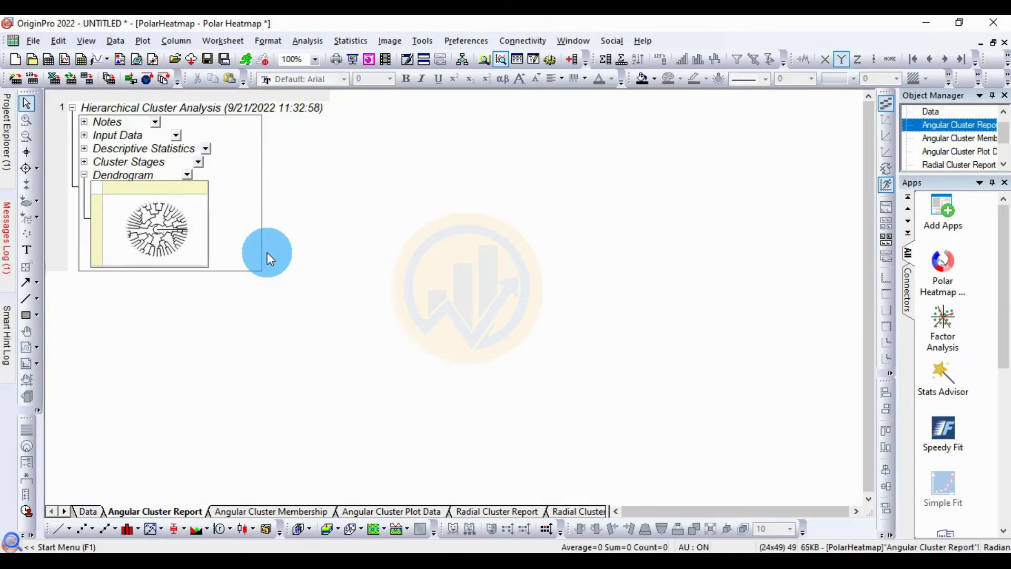
{"action": "left_click", "coordinate": [85, 149]}
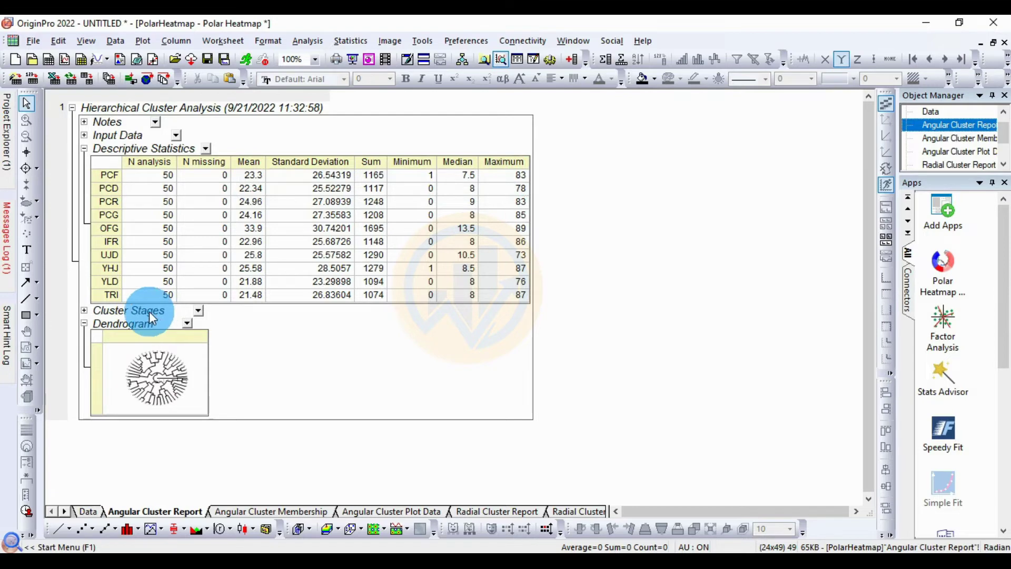
{"action": "left_click", "coordinate": [84, 311]}
{"action": "scroll", "coordinate": [340, 303], "scroll_direction": "down", "scroll_amount": 3}
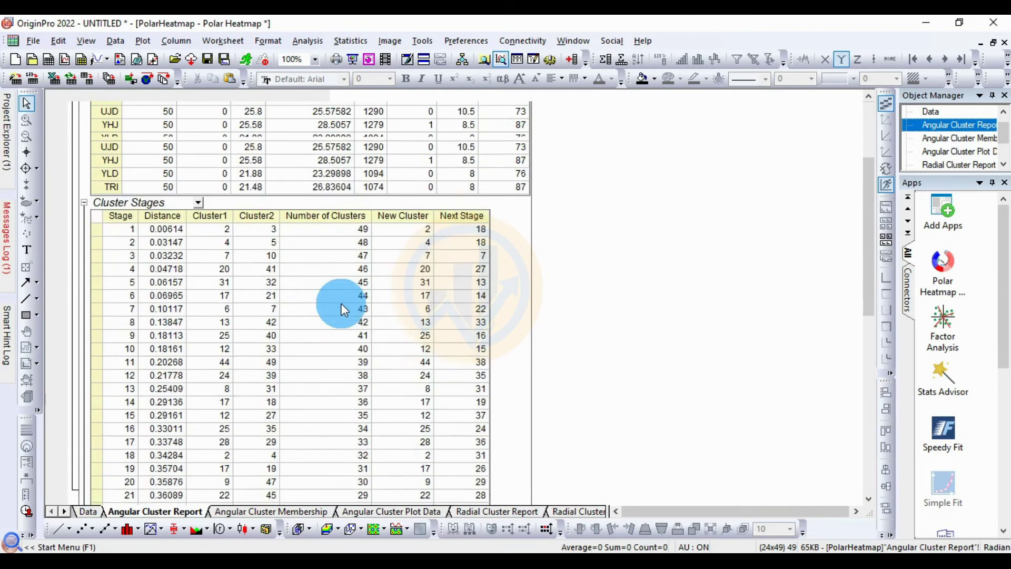
{"action": "scroll", "coordinate": [340, 302], "scroll_direction": "up", "scroll_amount": 1}
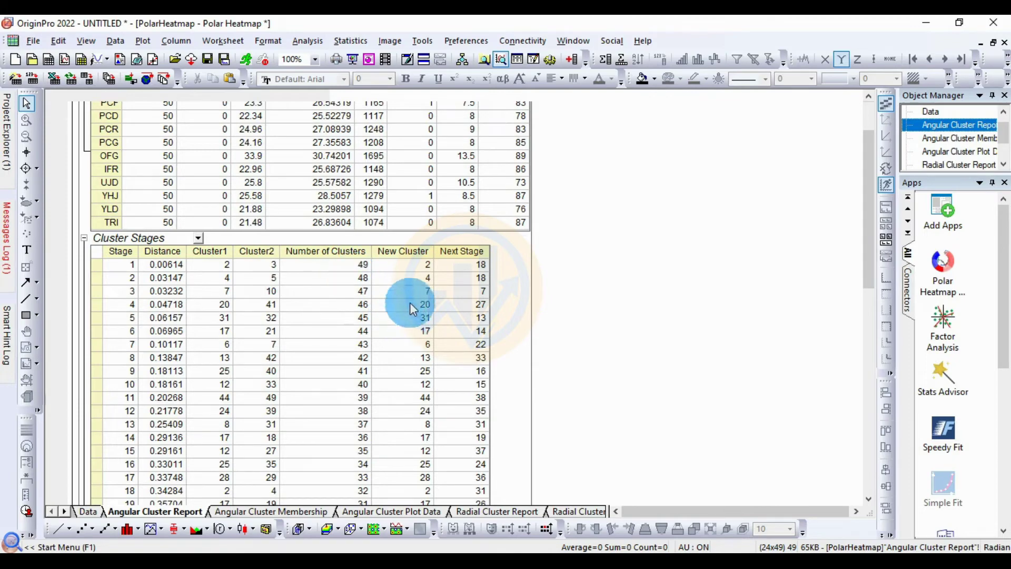
{"action": "scroll", "coordinate": [163, 371], "scroll_direction": "down", "scroll_amount": 6}
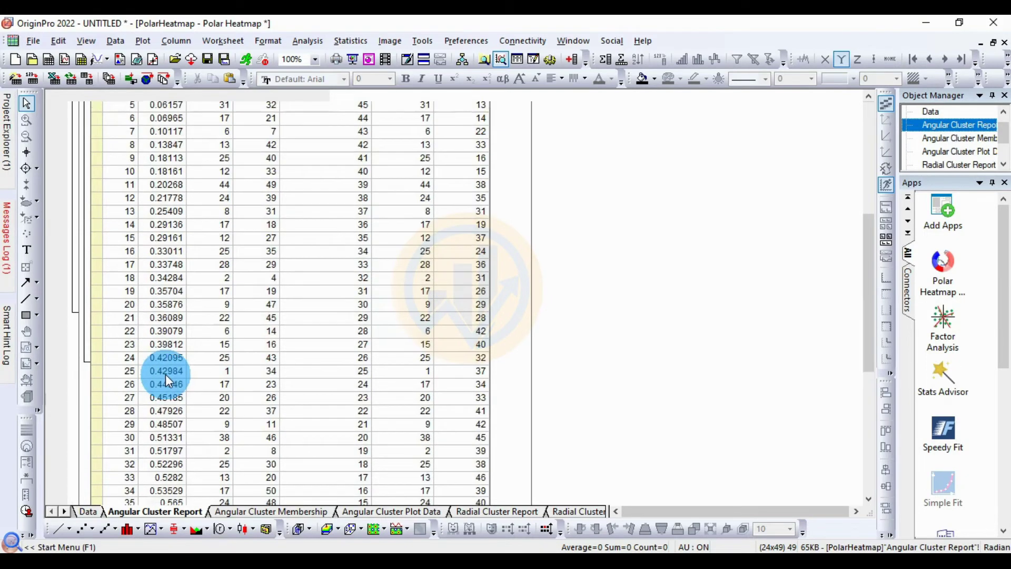
{"action": "scroll", "coordinate": [177, 382], "scroll_direction": "down", "scroll_amount": 5}
{"action": "scroll", "coordinate": [179, 384], "scroll_direction": "down", "scroll_amount": 5}
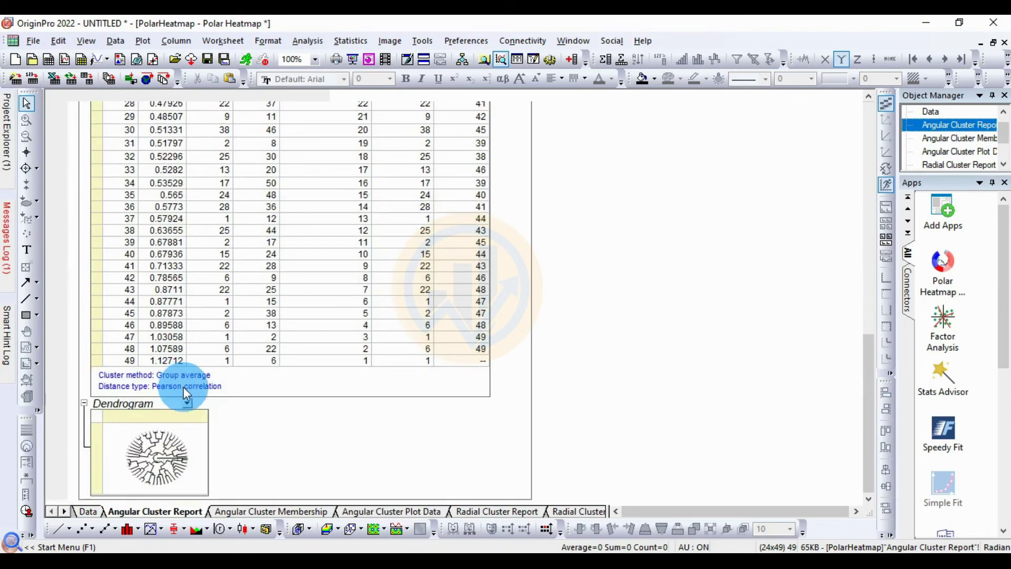
- Show the Angular Cluster Membership sheet listing each species' cluster and distance
{"action": "mouse_move", "coordinate": [176, 459]}
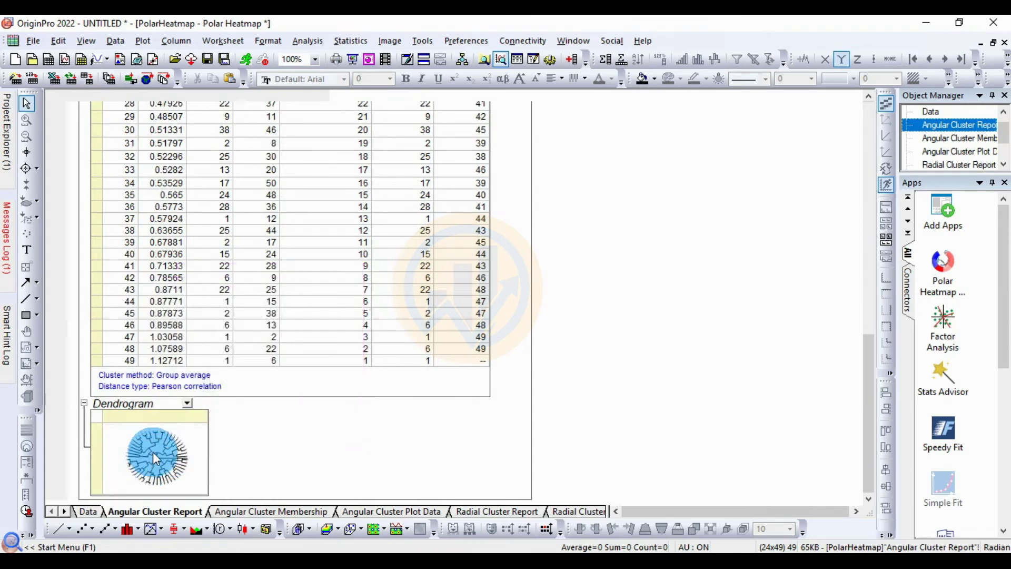
{"action": "scroll", "coordinate": [280, 362], "scroll_direction": "up", "scroll_amount": 1}
{"action": "scroll", "coordinate": [279, 362], "scroll_direction": "up", "scroll_amount": 9}
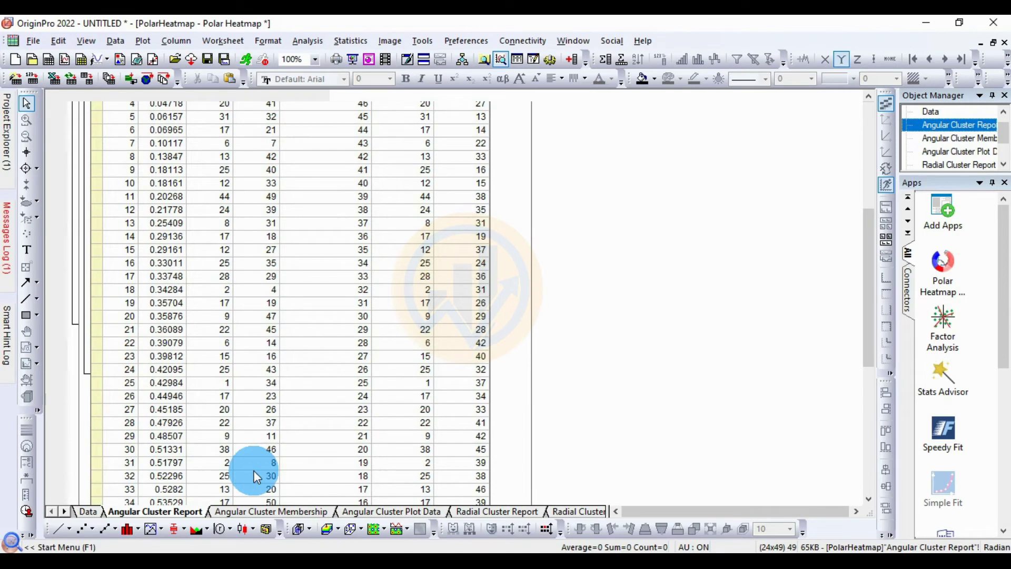
{"action": "left_click", "coordinate": [251, 511]}
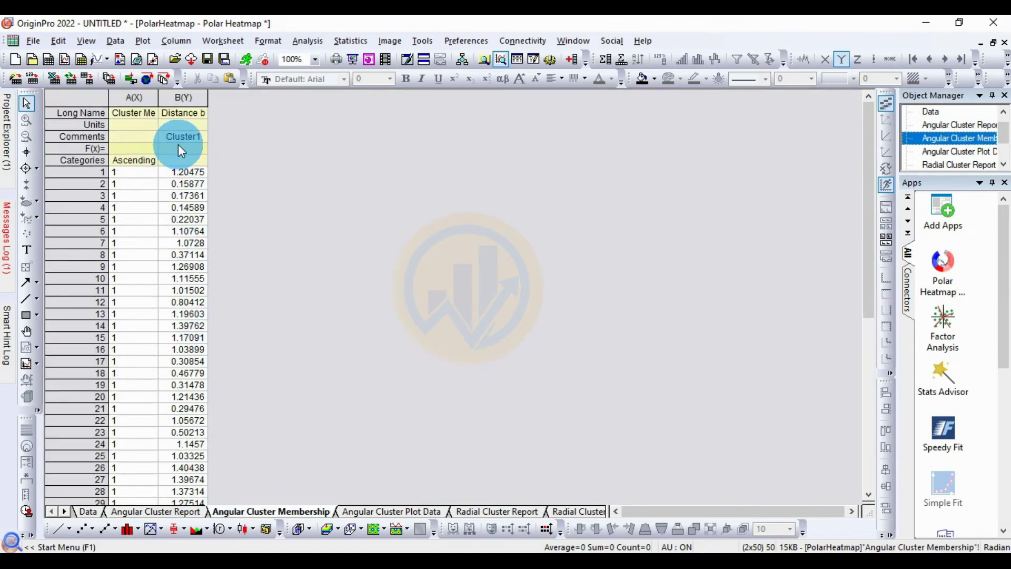
- Widen columns A and B on the Angular Cluster Membership sheet so their names fit
{"action": "double_click", "coordinate": [158, 106]}
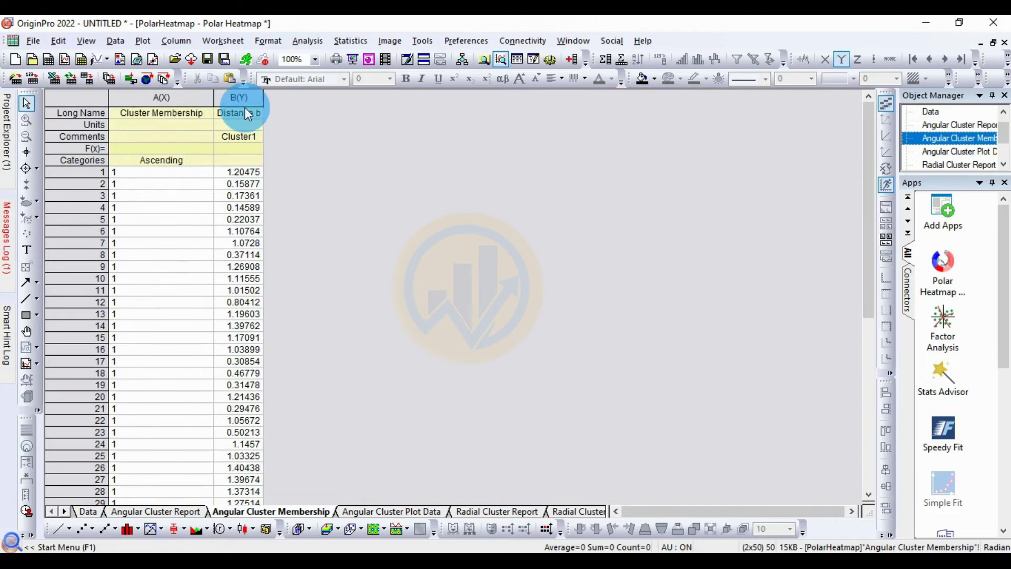
{"action": "left_click_drag", "start_coordinate": [263, 99], "coordinate": [342, 105]}
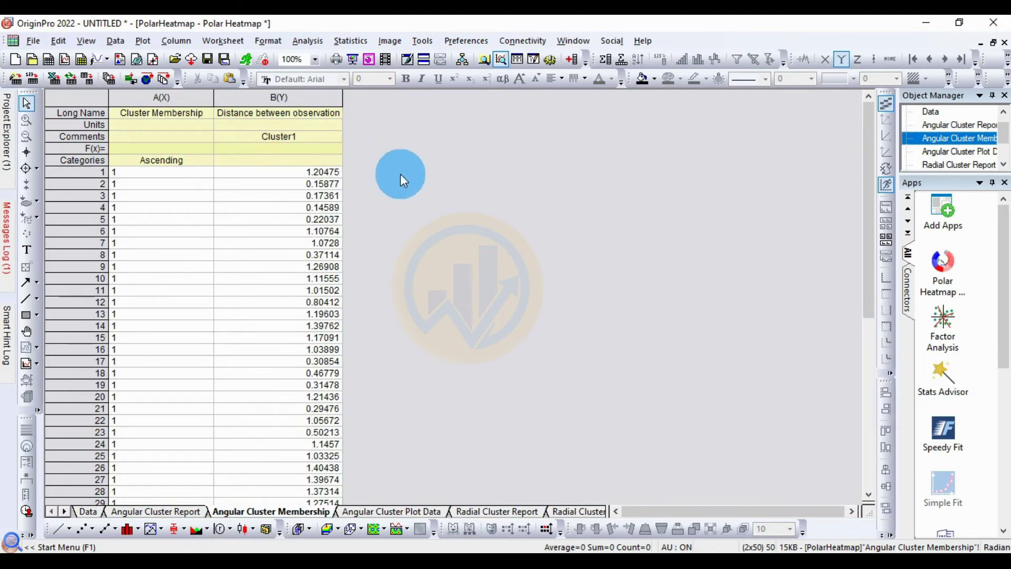
{"action": "scroll", "coordinate": [292, 229], "scroll_direction": "down", "scroll_amount": 8}
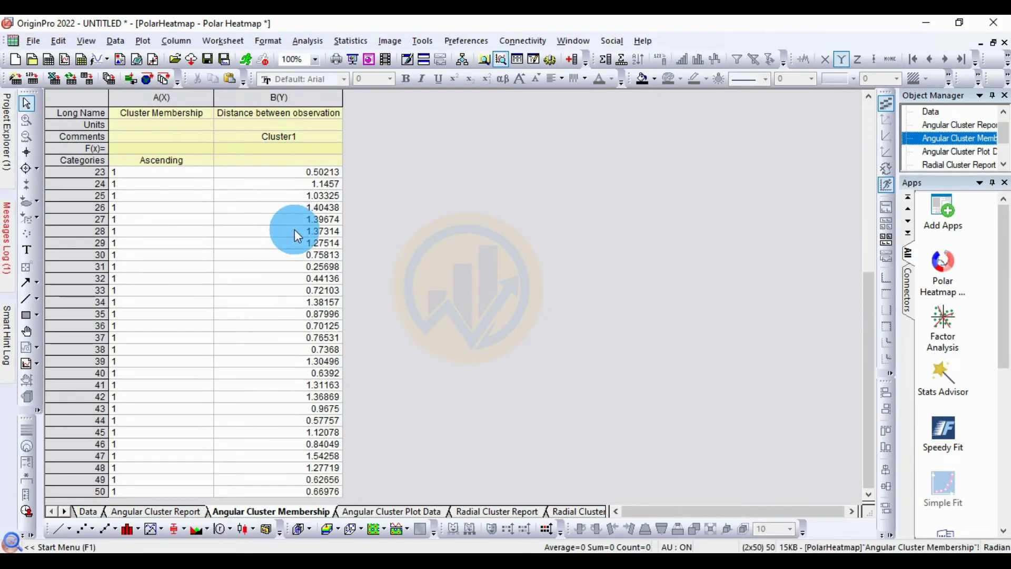
{"action": "scroll", "coordinate": [286, 237], "scroll_direction": "up", "scroll_amount": 7}
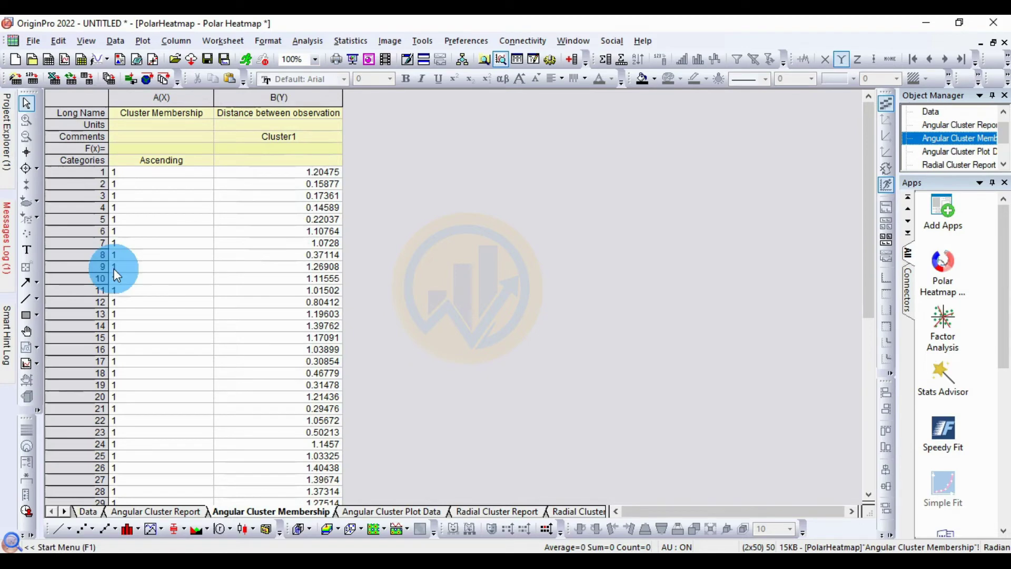
- Widen columns A and B on the Angular Cluster Plot Data sheet so Observations names read fully
{"action": "left_click", "coordinate": [379, 512]}
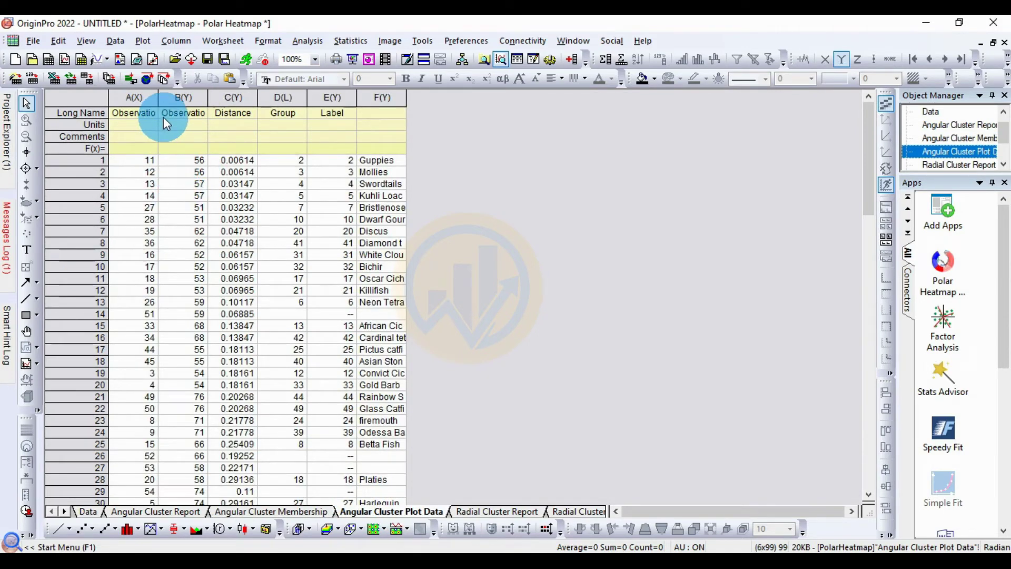
{"action": "left_click_drag", "start_coordinate": [158, 98], "coordinate": [267, 101]}
{"action": "left_click", "coordinate": [459, 129]}
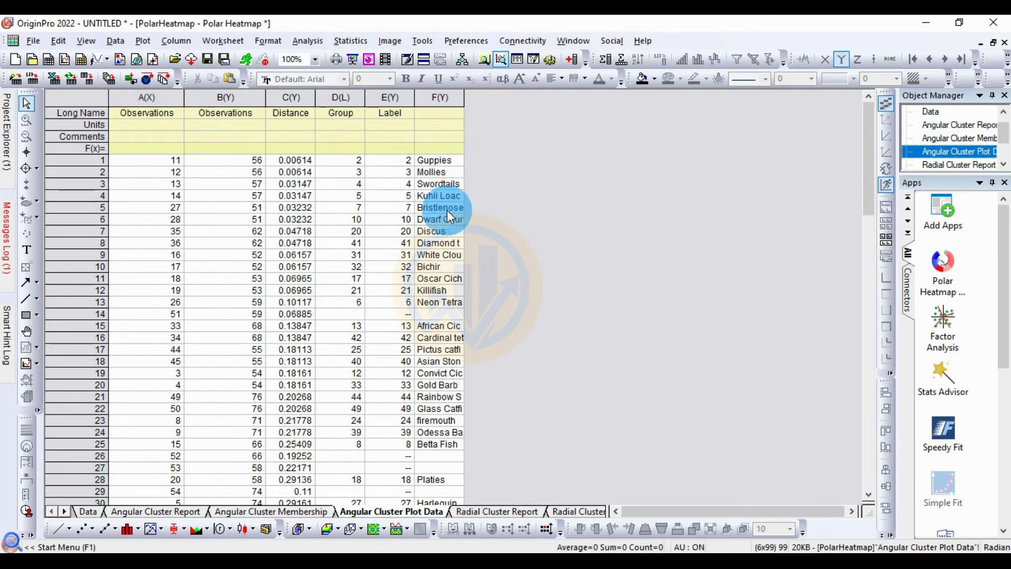
{"action": "scroll", "coordinate": [448, 216], "scroll_direction": "down", "scroll_amount": 15}
{"action": "scroll", "coordinate": [446, 264], "scroll_direction": "down", "scroll_amount": 8}
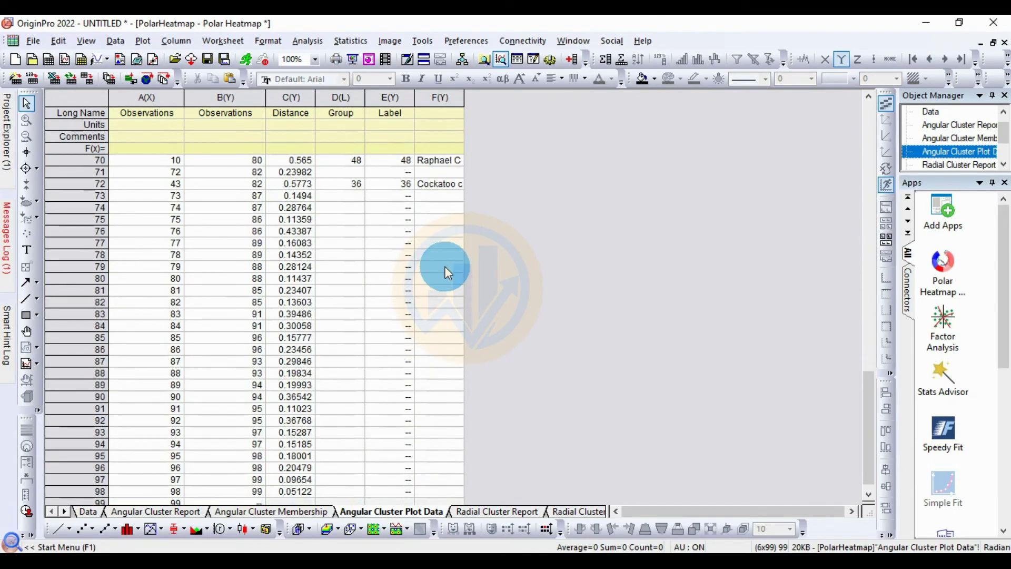
{"action": "scroll", "coordinate": [444, 266], "scroll_direction": "up", "scroll_amount": 20}
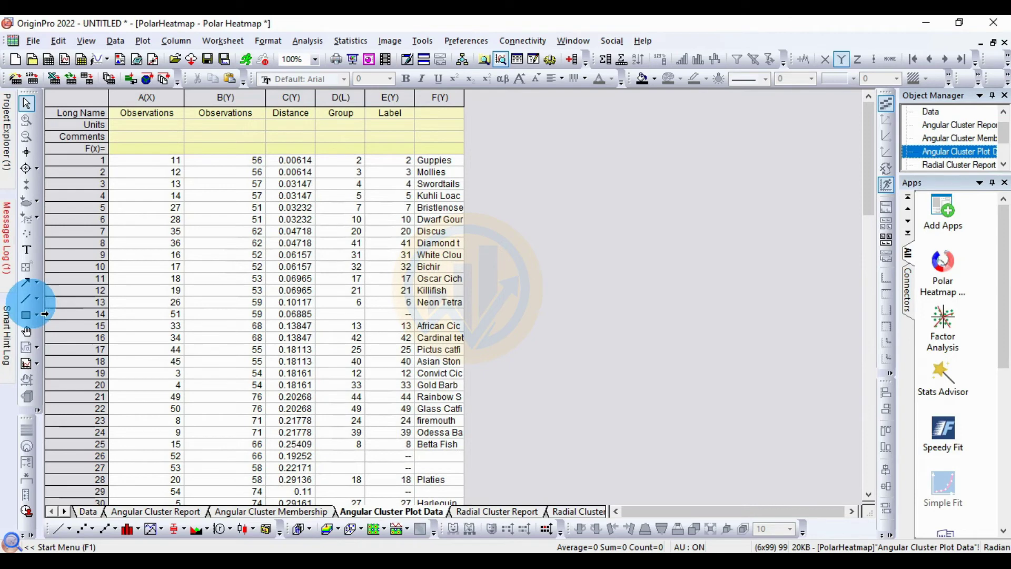
{"action": "left_click", "coordinate": [490, 511]}
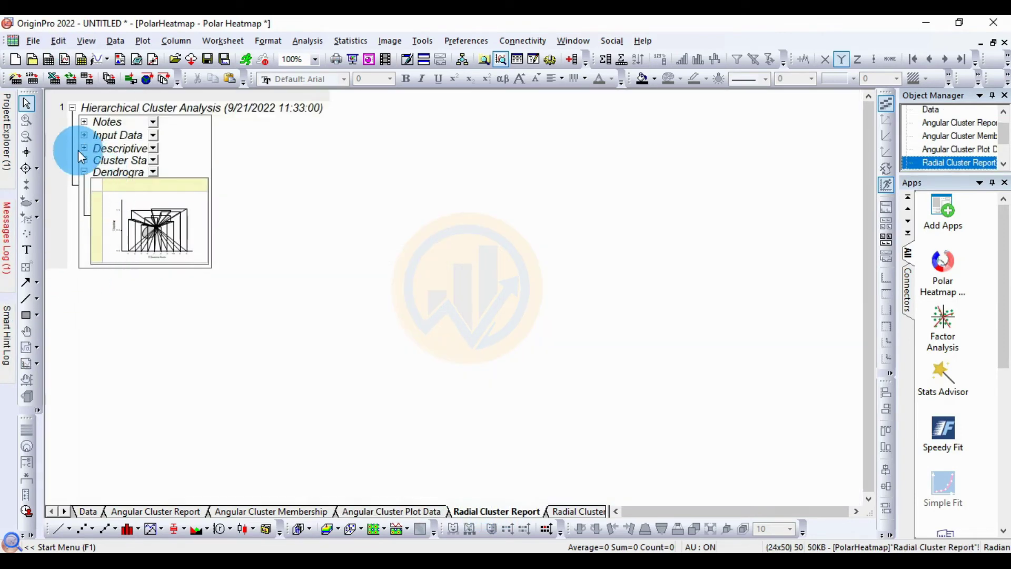
- Expand Descriptive Statistics in the Radial Cluster Report and inspect its dendrogram preview
{"action": "left_click", "coordinate": [84, 148]}
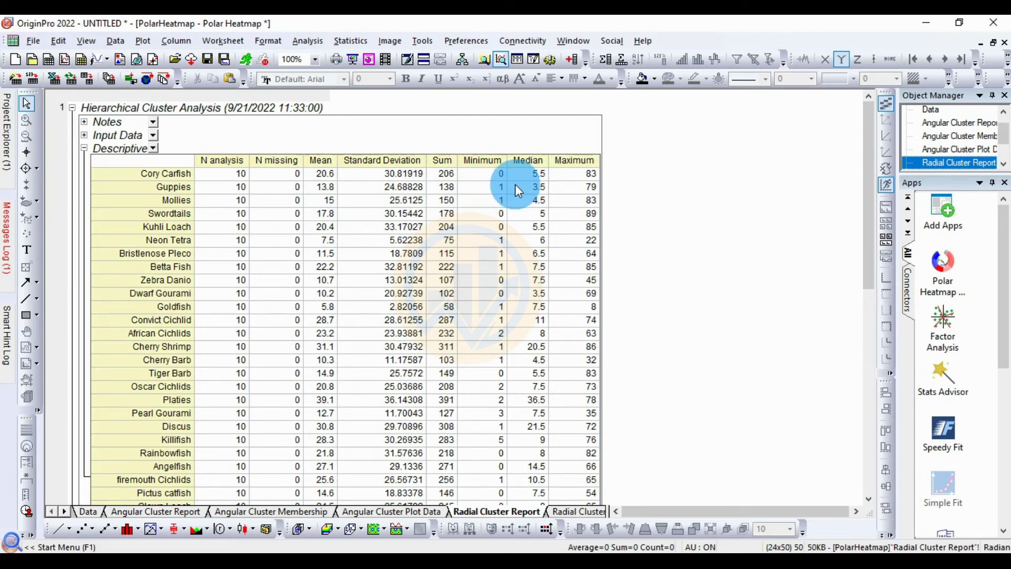
{"action": "scroll", "coordinate": [377, 271], "scroll_direction": "down", "scroll_amount": 15}
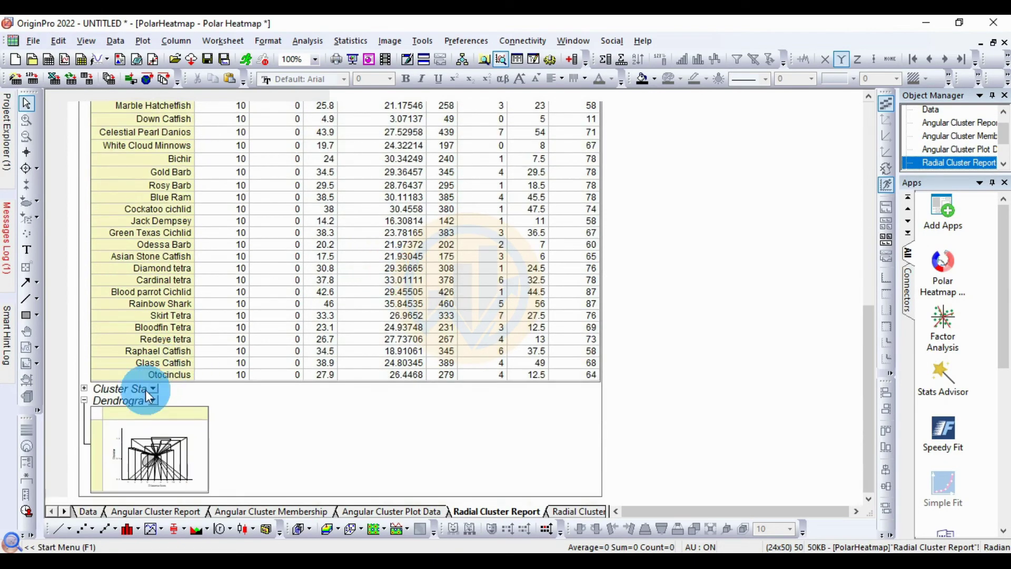
{"action": "double_click", "coordinate": [111, 424]}
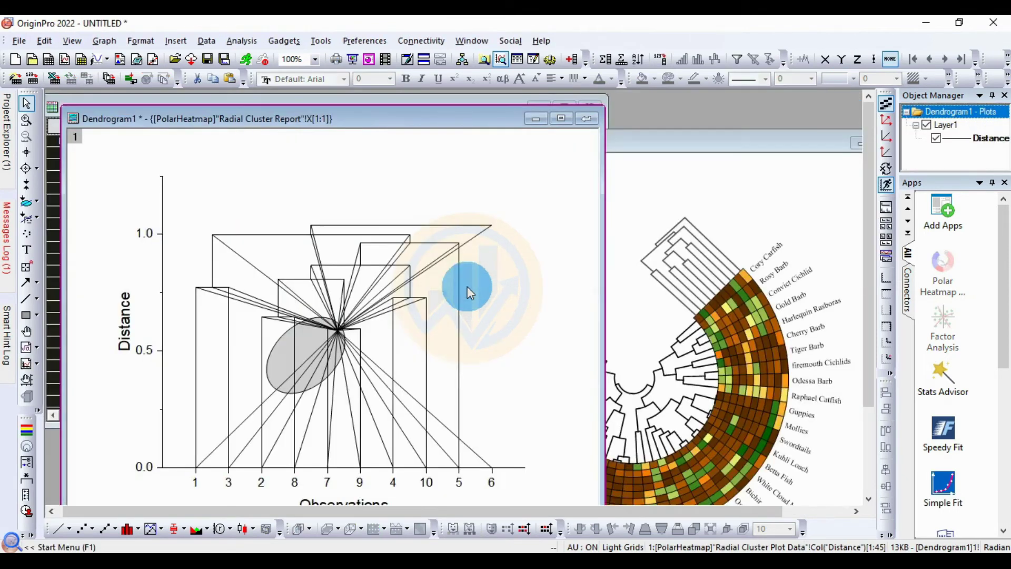
{"action": "left_click", "coordinate": [579, 118]}
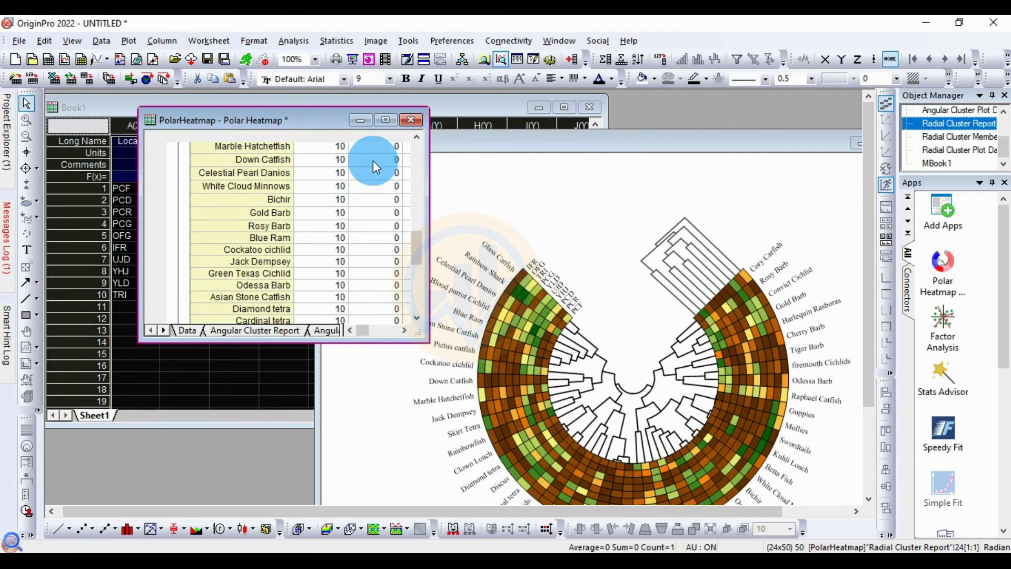
{"action": "left_click", "coordinate": [384, 126]}
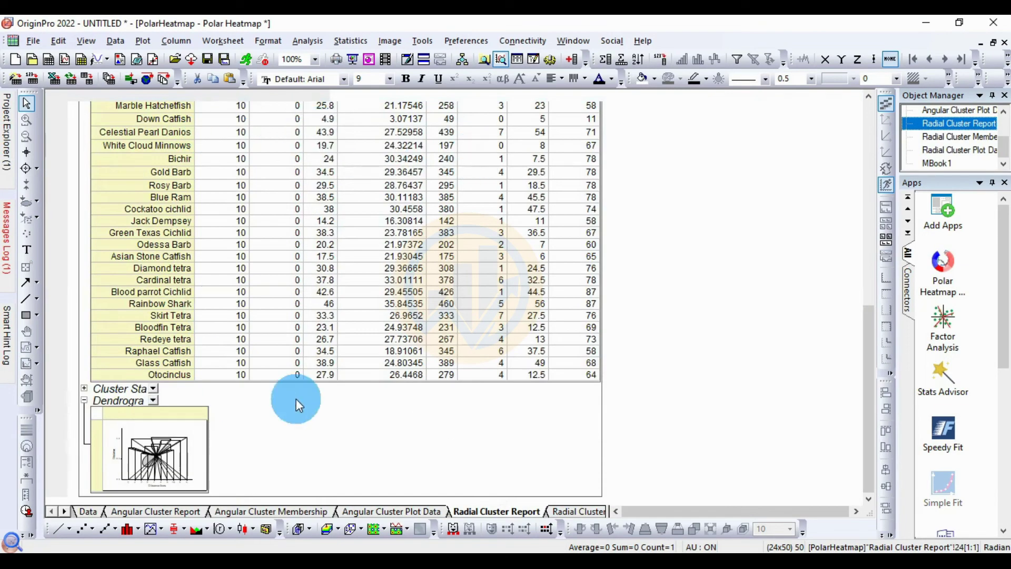
- Widen the Radial Cluster Membership distance column B, then restore the workbook to a small window
{"action": "left_click", "coordinate": [592, 514]}
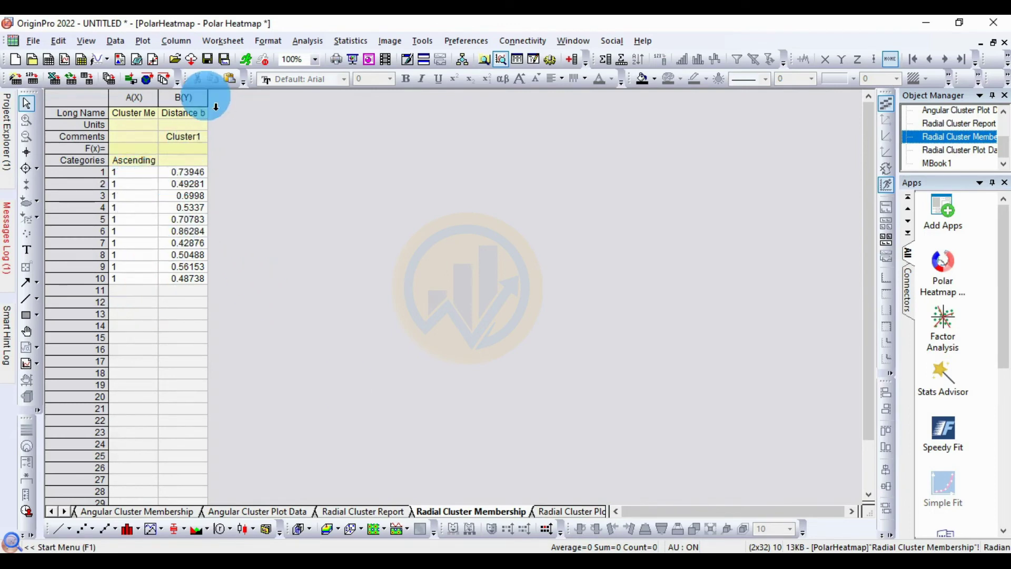
{"action": "left_click_drag", "start_coordinate": [208, 98], "coordinate": [388, 100]}
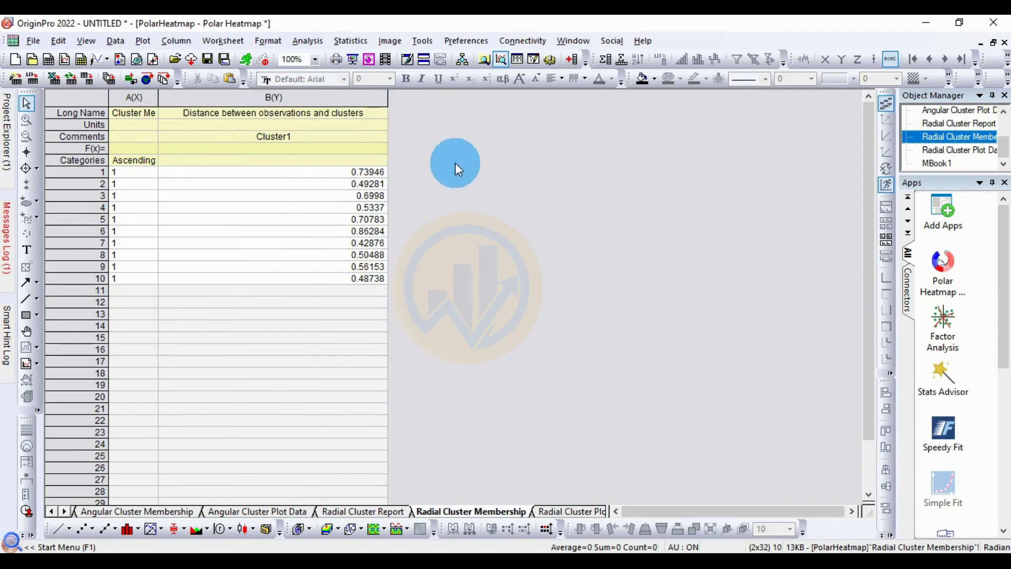
{"action": "left_click", "coordinate": [557, 510]}
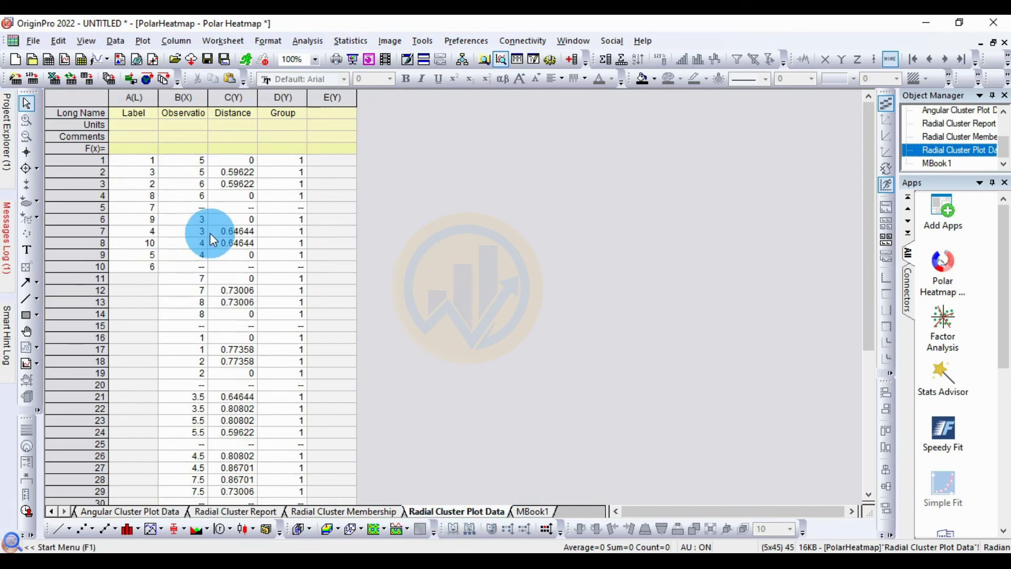
{"action": "scroll", "coordinate": [216, 243], "scroll_direction": "down", "scroll_amount": 5}
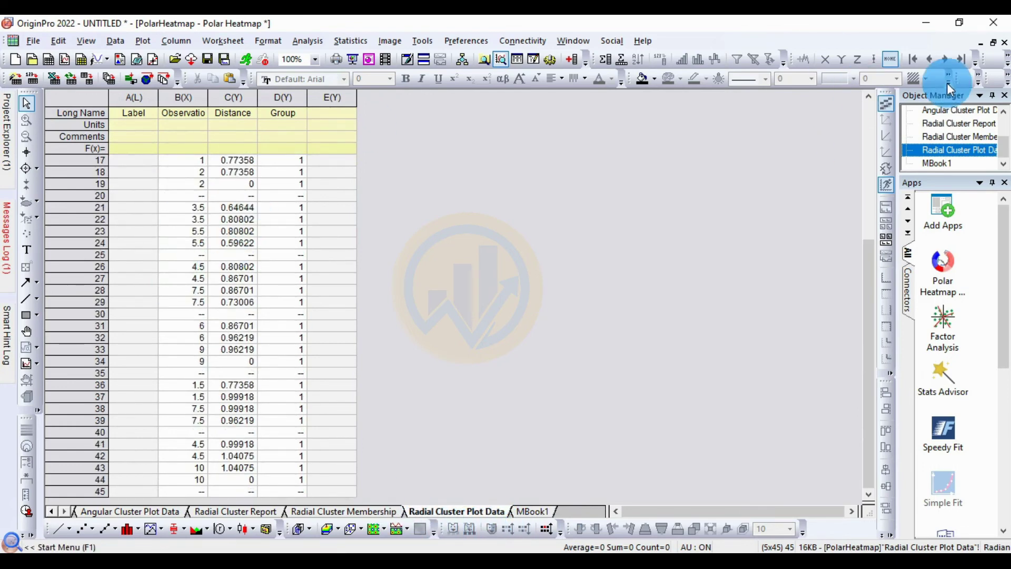
{"action": "left_click", "coordinate": [994, 42]}
- Maximize the Graph1 polar heatmap and move the colour scale beside the heatmap
{"action": "left_click", "coordinate": [503, 182]}
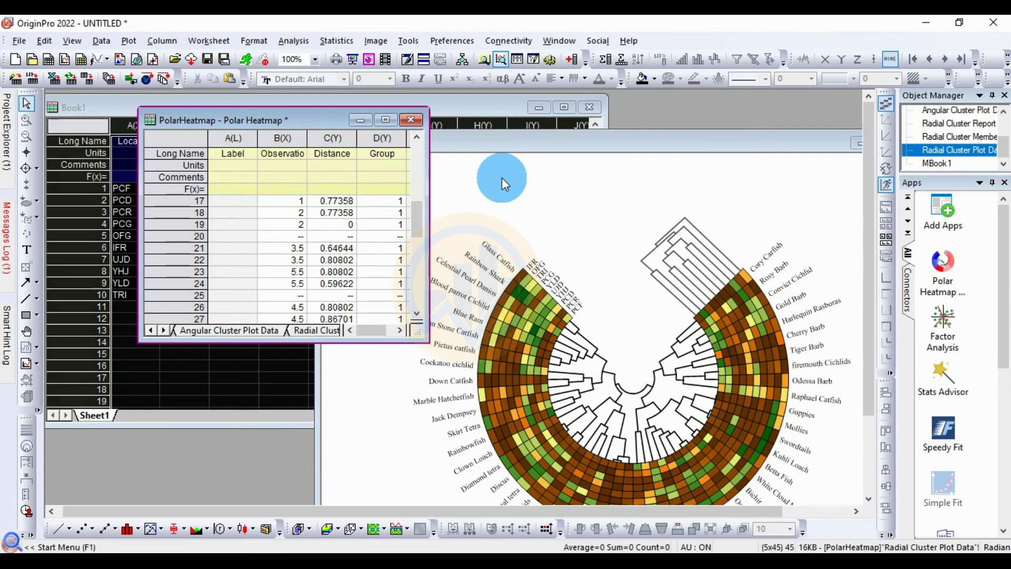
{"action": "left_click", "coordinate": [545, 152]}
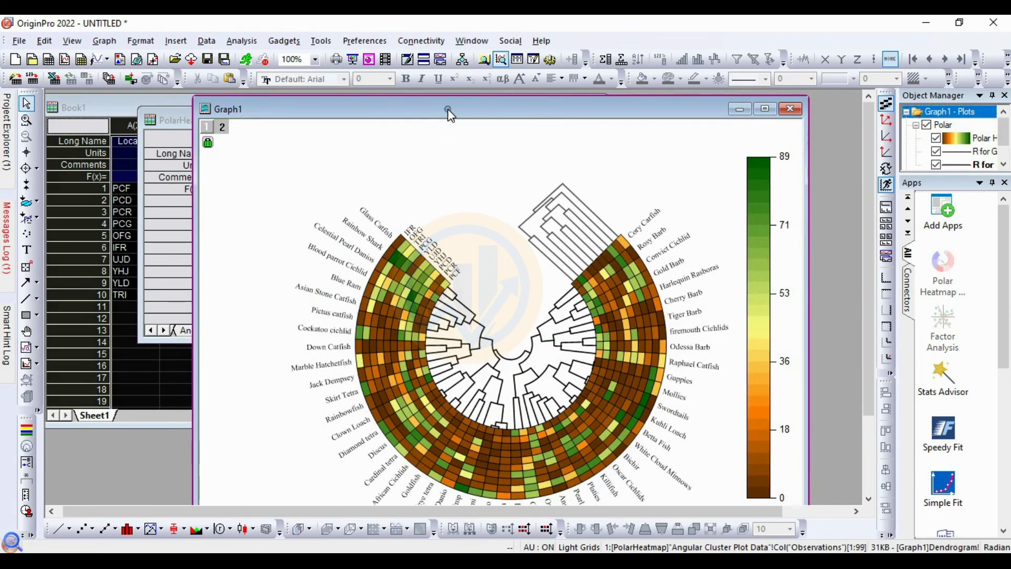
{"action": "double_click", "coordinate": [448, 110]}
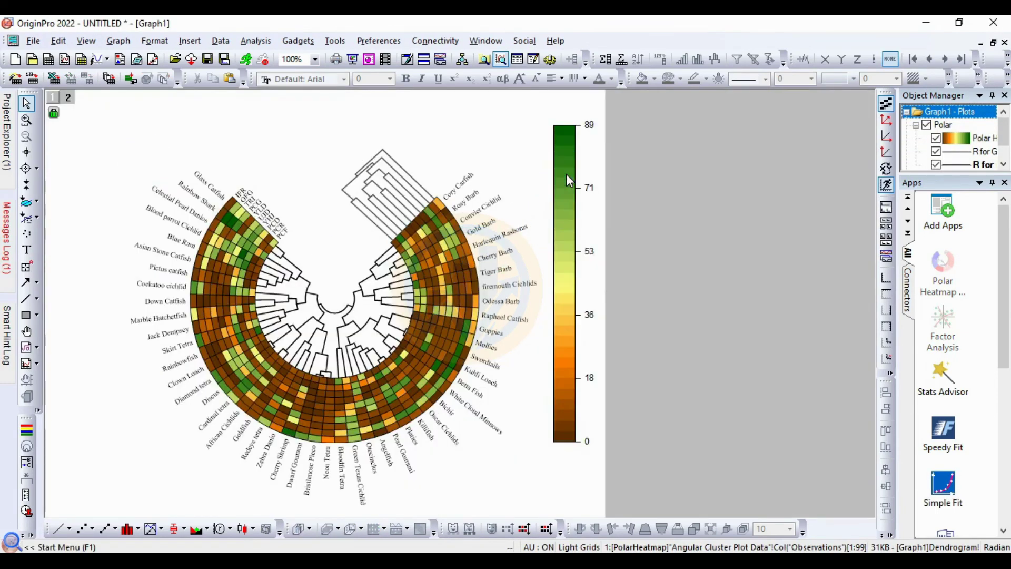
{"action": "left_click", "coordinate": [567, 190]}
{"action": "left_click_drag", "start_coordinate": [568, 190], "coordinate": [585, 224]}
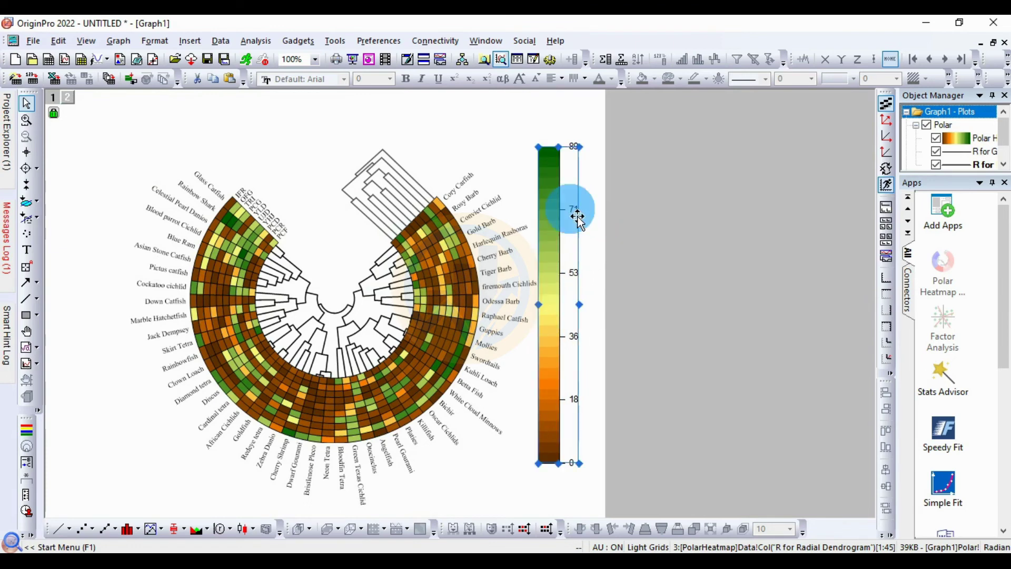
- Set the colour scale labels to Times New Roman, size 10
{"action": "double_click", "coordinate": [574, 214]}
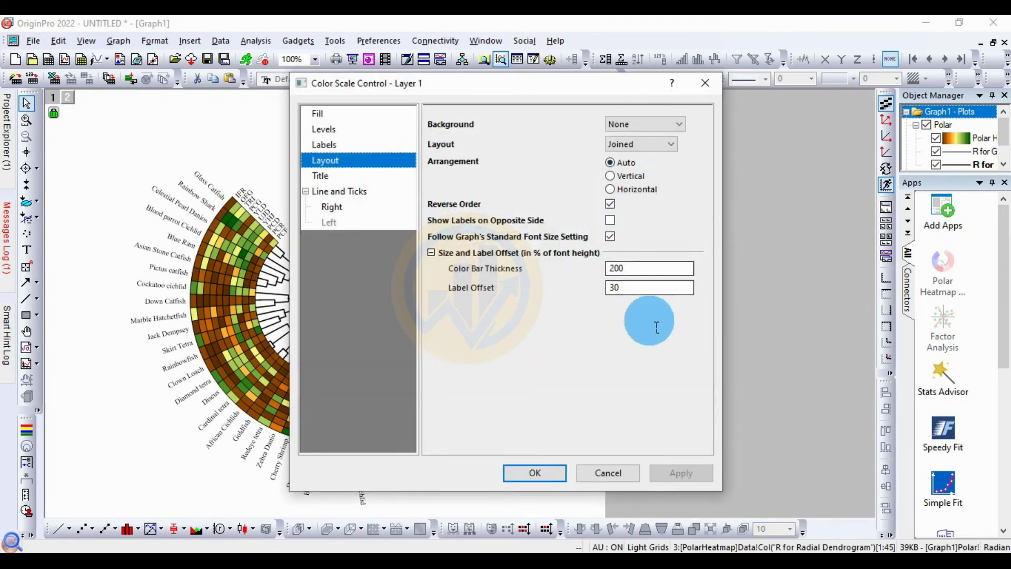
{"action": "left_click", "coordinate": [324, 145]}
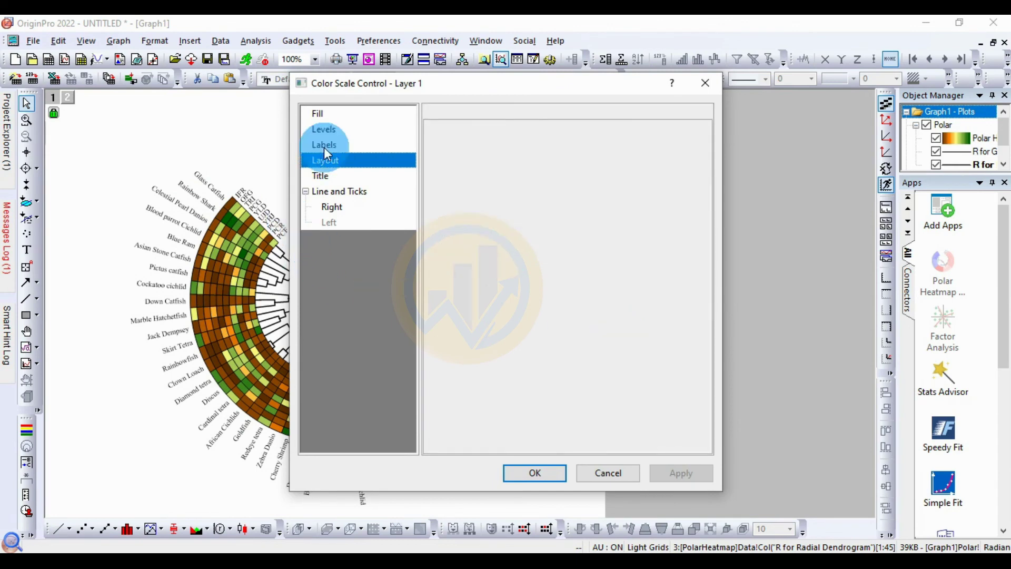
{"action": "scroll", "coordinate": [649, 310], "scroll_direction": "down", "scroll_amount": 5}
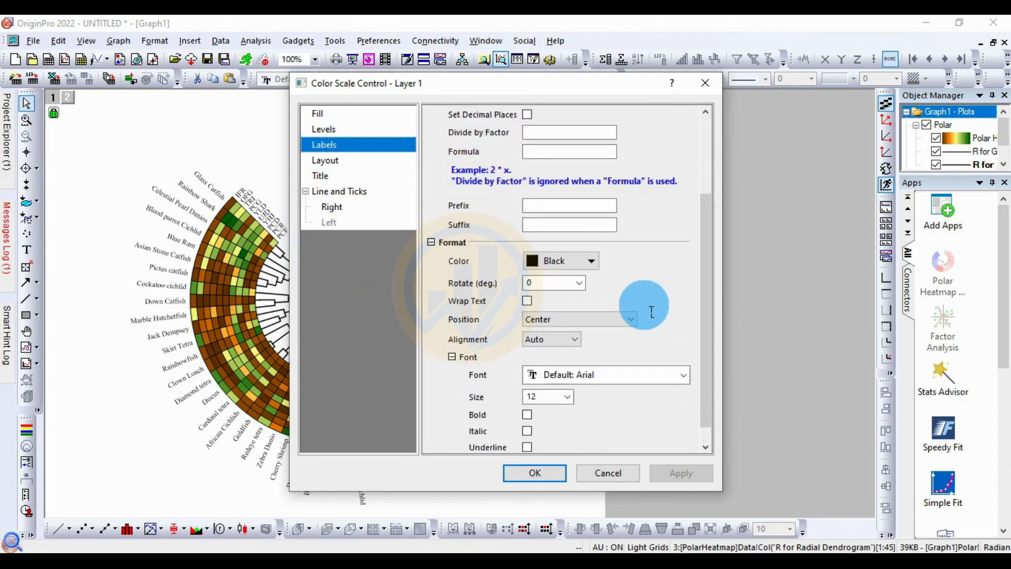
{"action": "left_click", "coordinate": [684, 362]}
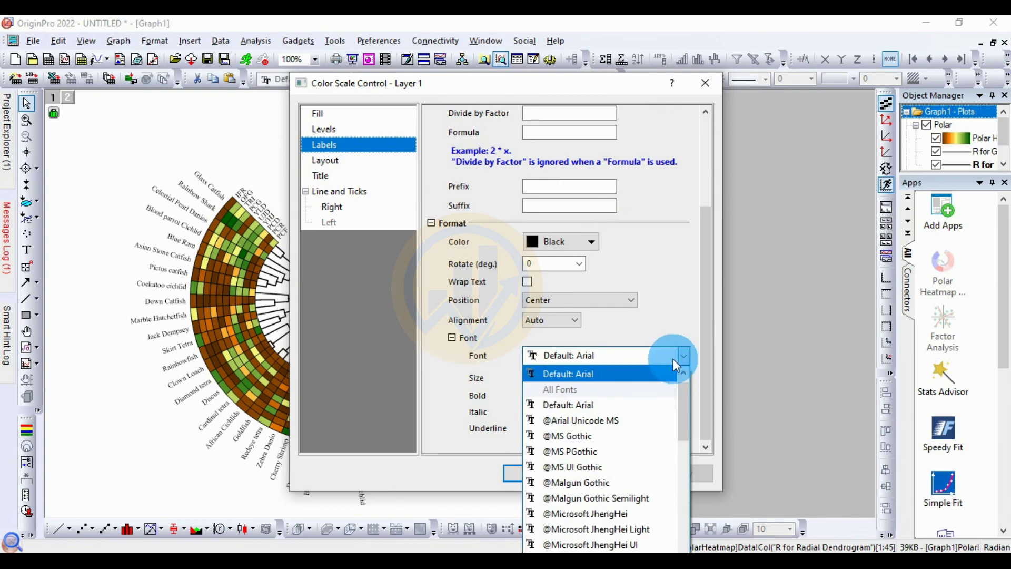
{"action": "left_click", "coordinate": [579, 389]}
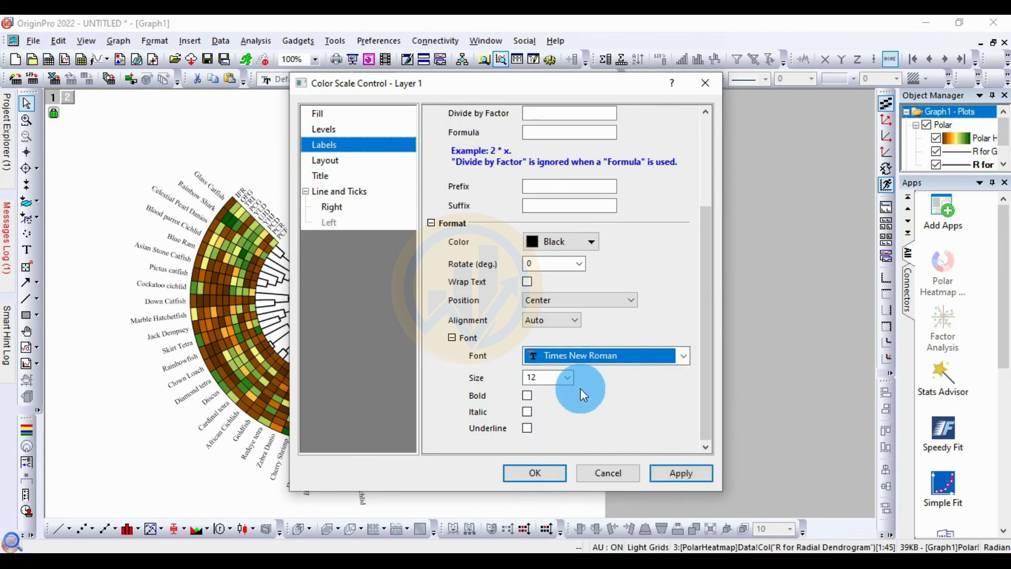
{"action": "left_click", "coordinate": [568, 377]}
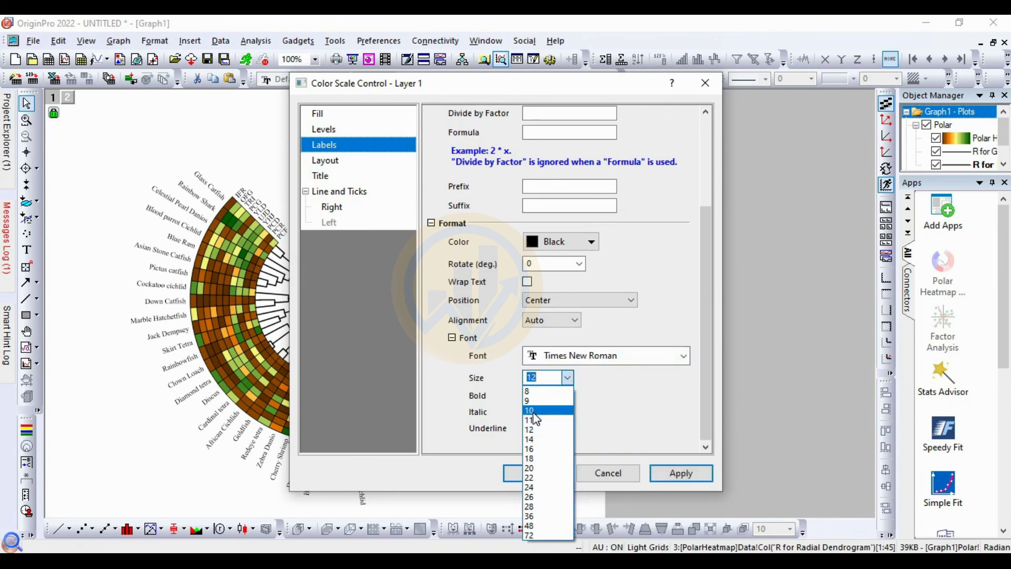
{"action": "left_click", "coordinate": [533, 411]}
{"action": "left_click", "coordinate": [657, 478]}
{"action": "left_click_drag", "start_coordinate": [605, 99], "coordinate": [444, 92]}
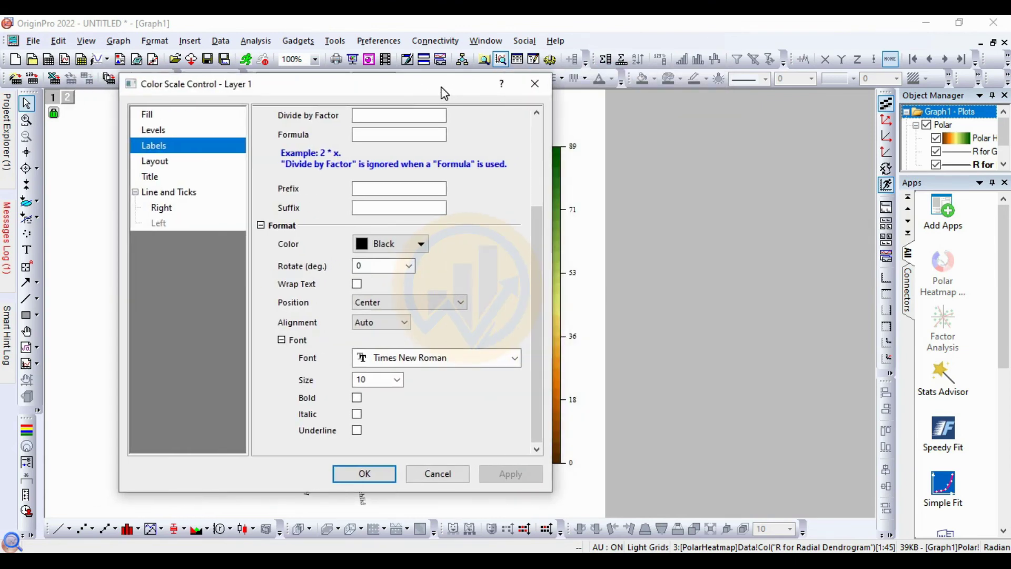
{"action": "left_click", "coordinate": [378, 475]}
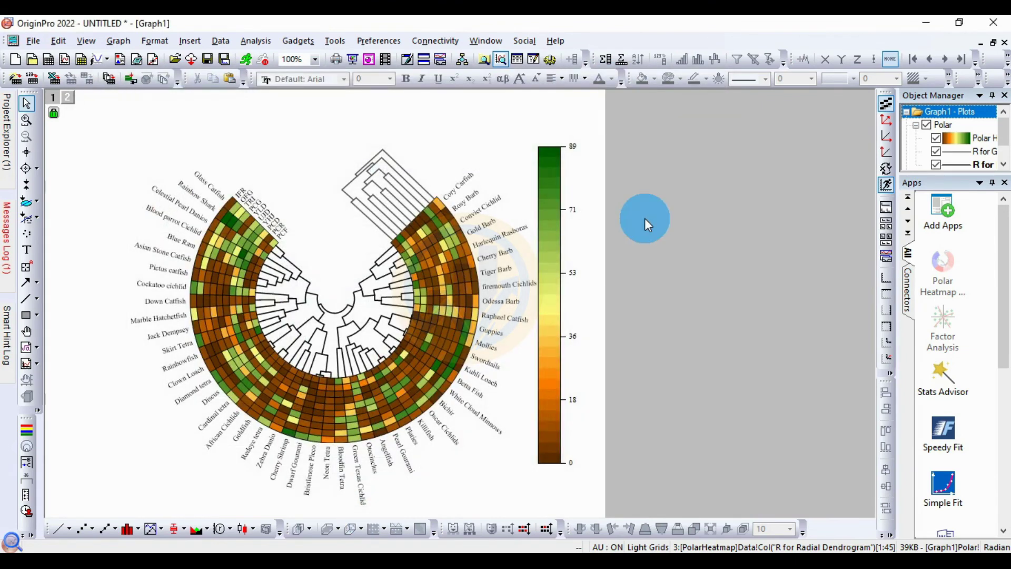